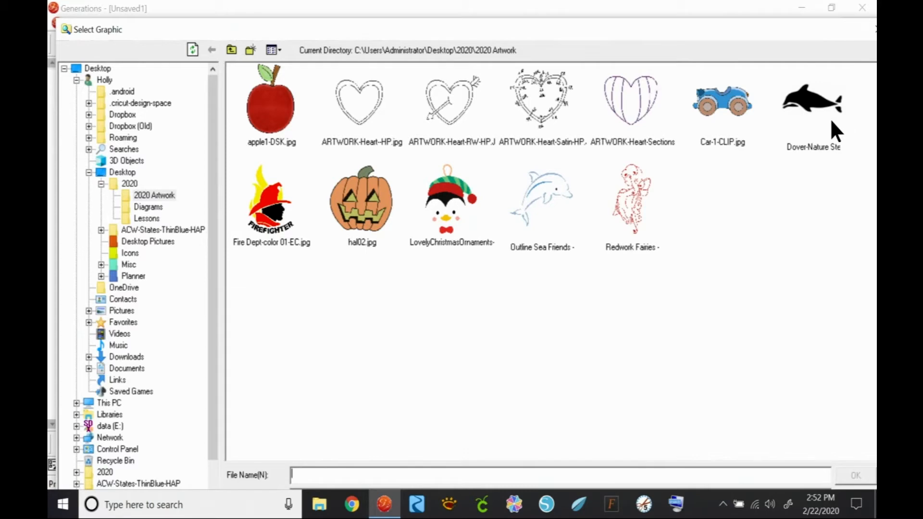
Insert apple1-DSK.jpg as an image template, resized to 90 mm high with its aspect ratio maintained
double_click(276, 114)
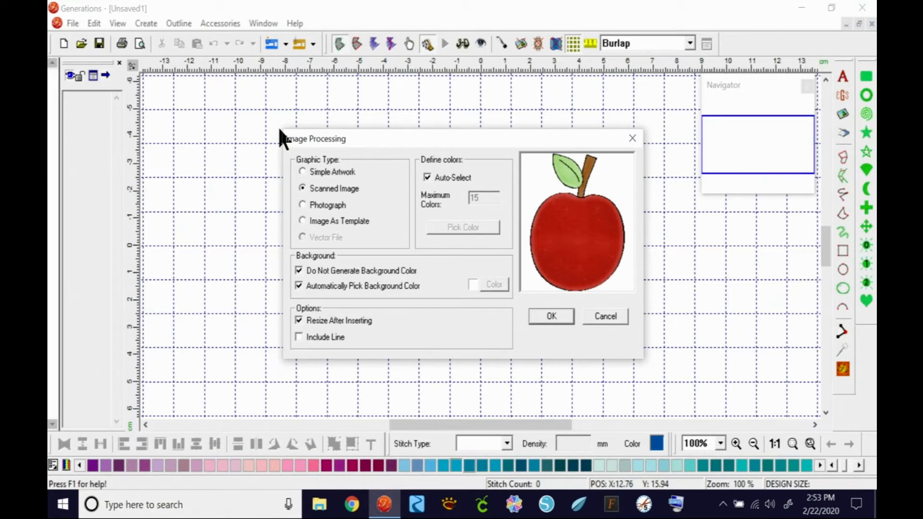
click(302, 220)
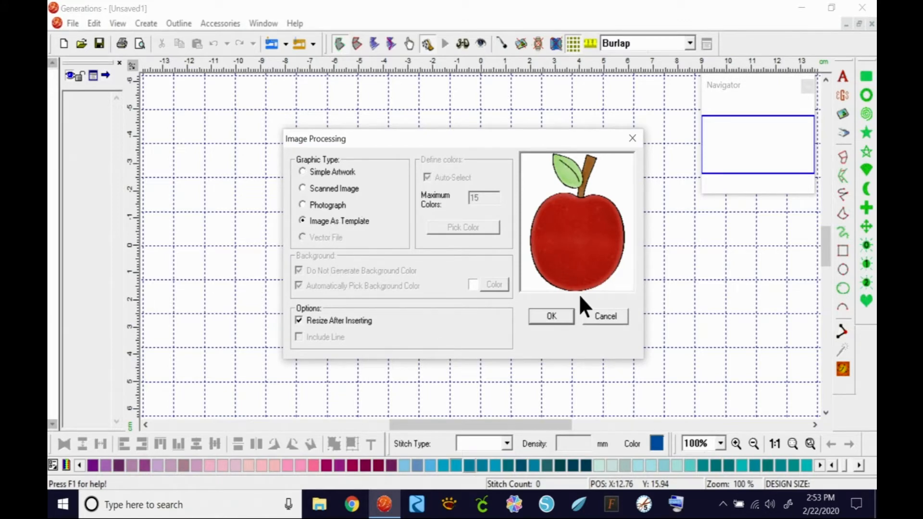
click(551, 316)
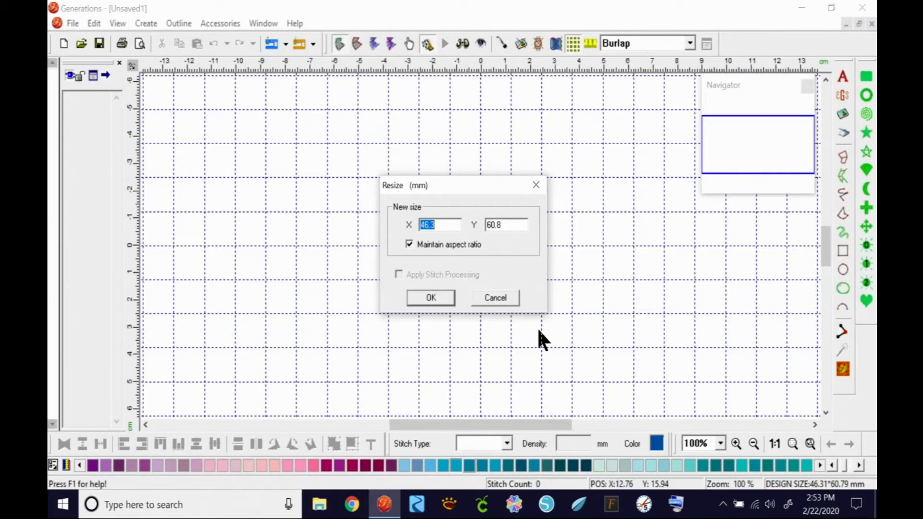
drag(518, 225, 505, 223)
text(90)
key(Tab)
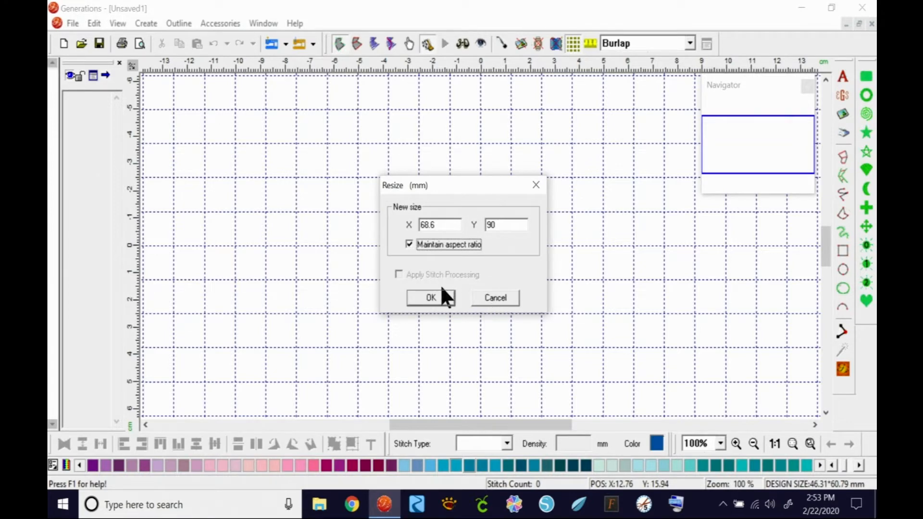
click(434, 297)
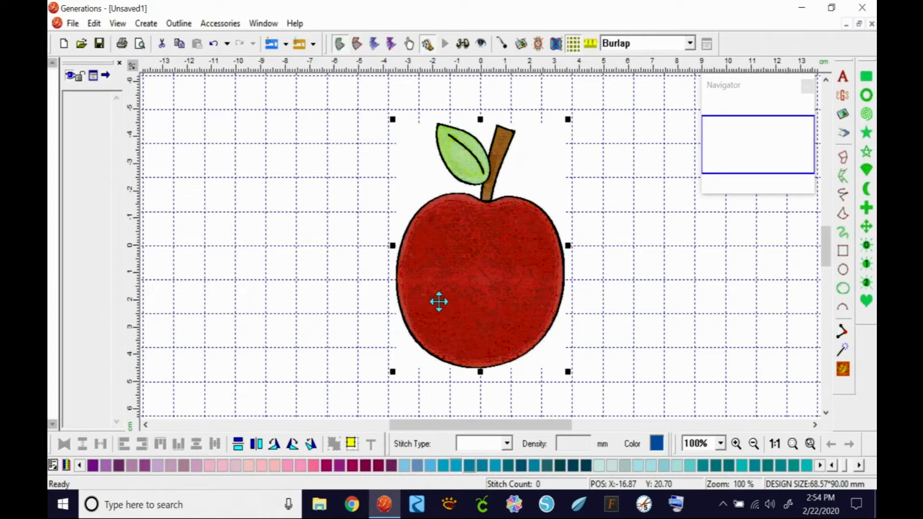
Annotate the artwork with "Back to Front", numbering the stem 1, the apple body 2 and the leaf 3
right_click(837, 194)
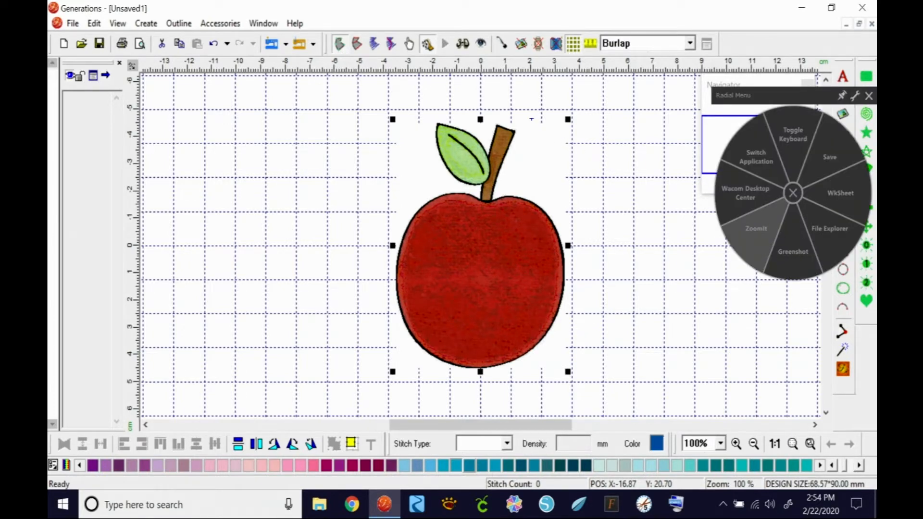
mouse_move(591, 91)
mouse_down()
mouse_move(618, 92)
mouse_move(619, 107)
mouse_move(635, 94)
mouse_move(664, 104)
mouse_move(675, 94)
mouse_move(688, 106)
mouse_move(704, 83)
mouse_move(719, 98)
mouse_move(745, 86)
mouse_up()
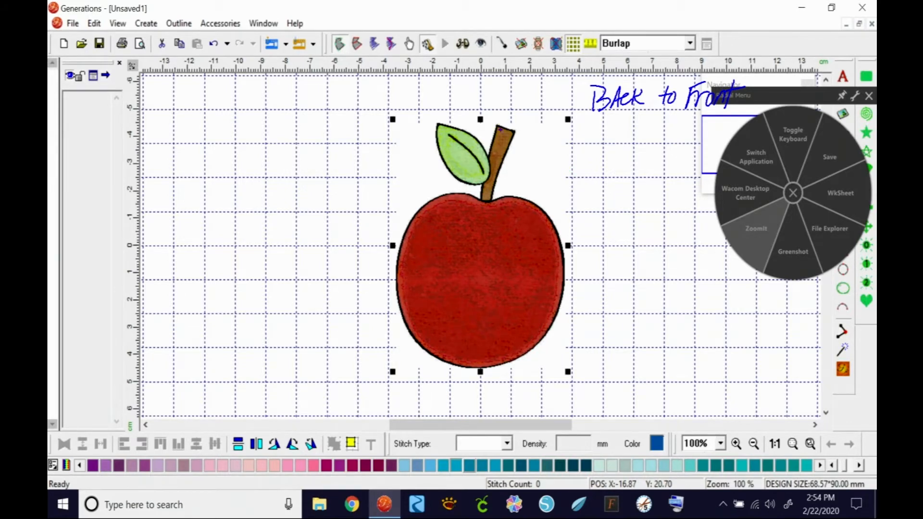
mouse_move(510, 117)
mouse_down()
mouse_move(532, 116)
mouse_move(513, 107)
mouse_up()
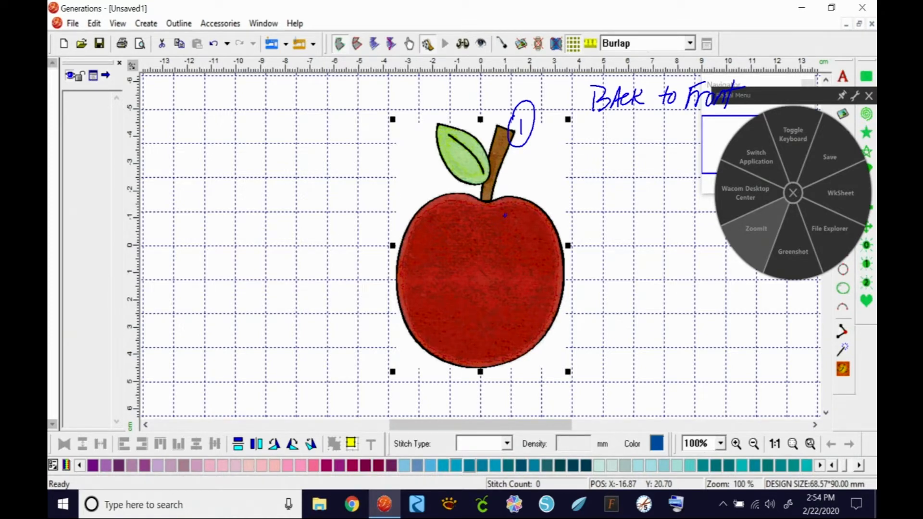
drag(509, 224, 522, 241)
mouse_move(512, 202)
mouse_down()
mouse_move(511, 266)
mouse_move(519, 202)
mouse_up()
mouse_move(453, 140)
mouse_down()
mouse_move(461, 157)
mouse_move(450, 137)
mouse_move(476, 129)
mouse_up()
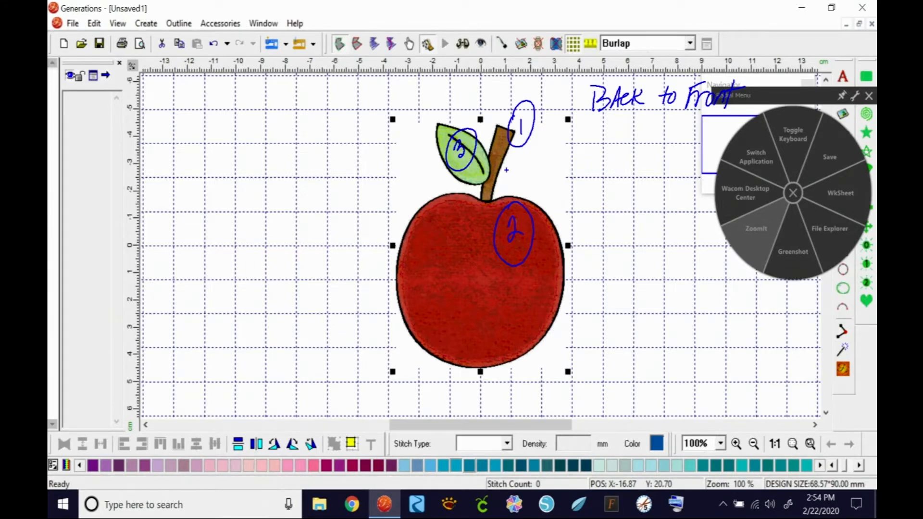
Mark in green where the leaf meets the stem and the stem meets the apple, and clear the annotations
mouse_move(491, 153)
mouse_down()
mouse_move(489, 183)
mouse_move(479, 188)
mouse_move(486, 185)
mouse_up()
mouse_move(484, 196)
mouse_down()
mouse_move(480, 206)
mouse_move(485, 195)
mouse_up()
drag(491, 172, 481, 186)
mouse_move(491, 150)
mouse_down()
mouse_move(488, 178)
mouse_move(477, 185)
mouse_move(484, 204)
mouse_up()
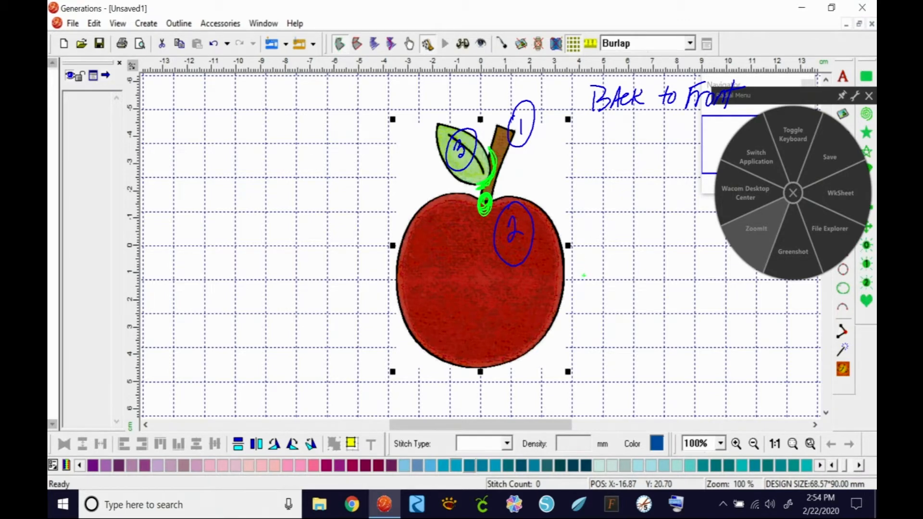
click(764, 227)
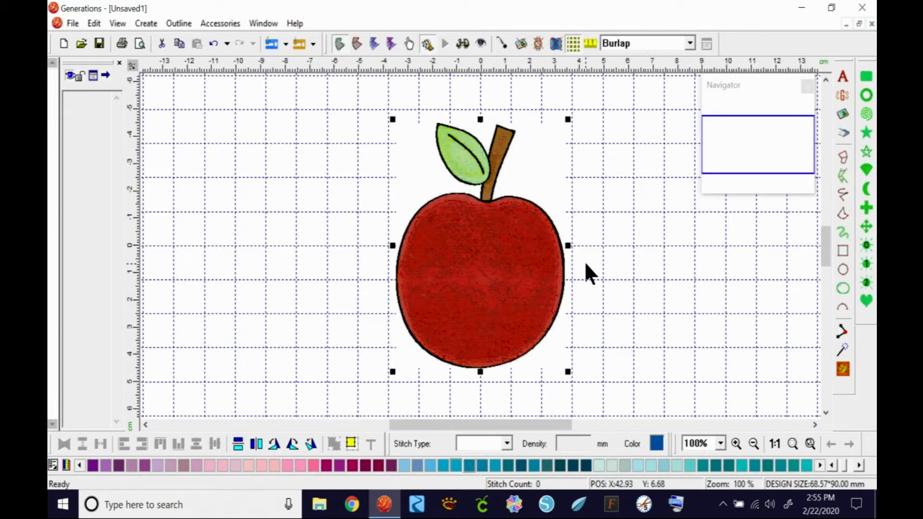
Number the artwork's parts in blue ink: 1 on the stem, 2 on the apple body and 3 on the leaf
drag(460, 427, 466, 425)
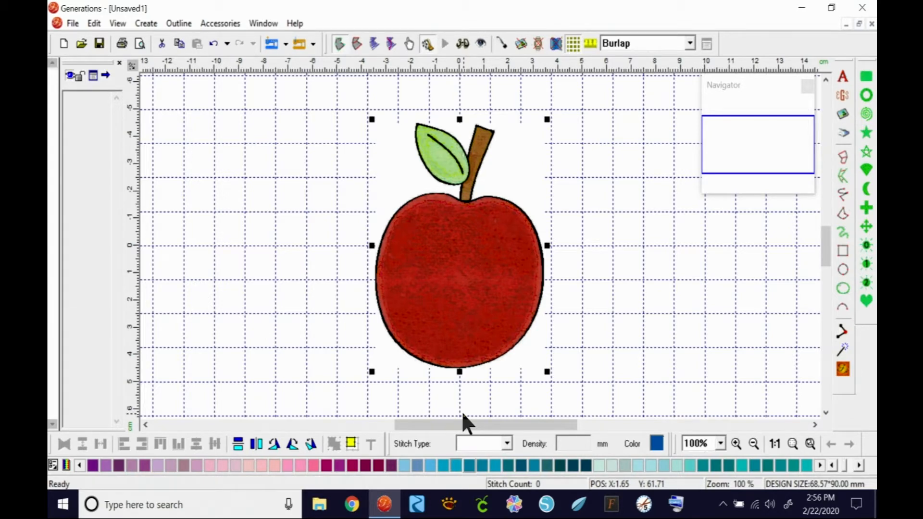
right_click(792, 222)
click(757, 244)
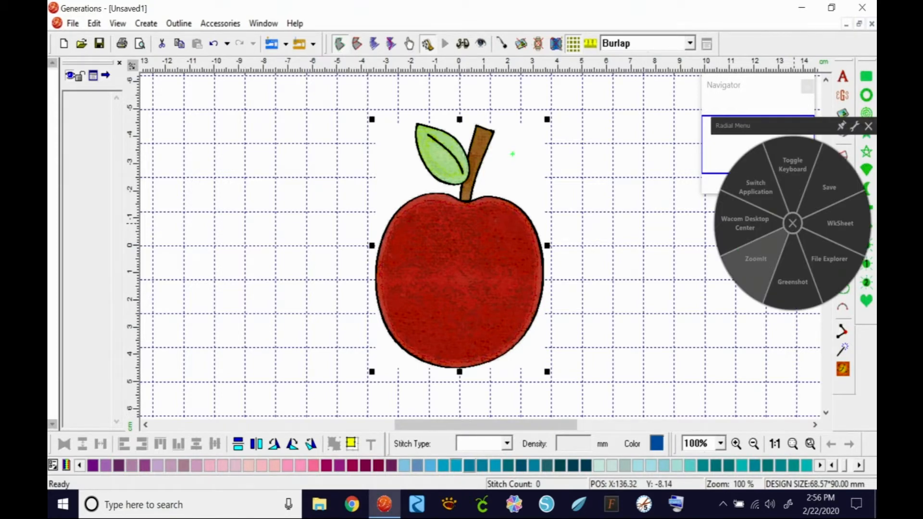
key(b)
drag(484, 128, 483, 143)
mouse_move(481, 122)
mouse_down()
mouse_move(476, 136)
mouse_move(485, 121)
mouse_up()
drag(487, 223, 497, 235)
mouse_move(486, 213)
mouse_down()
mouse_move(477, 249)
mouse_move(482, 205)
mouse_up()
mouse_move(429, 144)
mouse_down()
mouse_move(431, 162)
mouse_move(440, 129)
mouse_up()
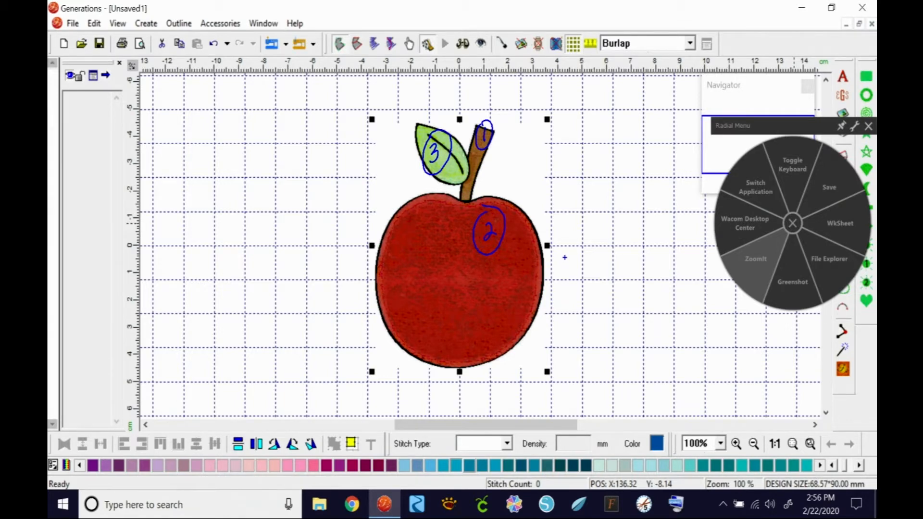
Draw green callout lines from the stem, apple body and leaf, and exit the screen annotation
drag(477, 168, 573, 127)
mouse_move(516, 279)
mouse_down()
mouse_move(619, 255)
mouse_move(653, 240)
mouse_up()
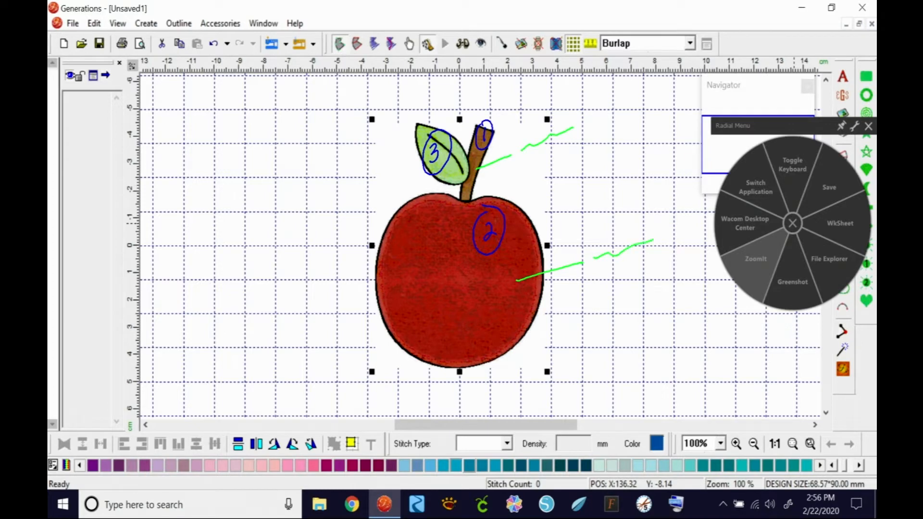
drag(368, 167, 417, 136)
drag(309, 191, 372, 138)
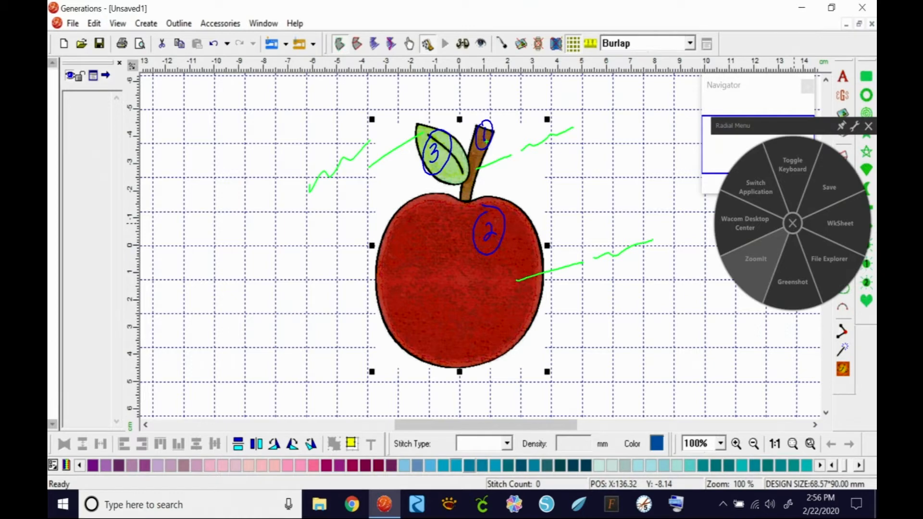
click(757, 254)
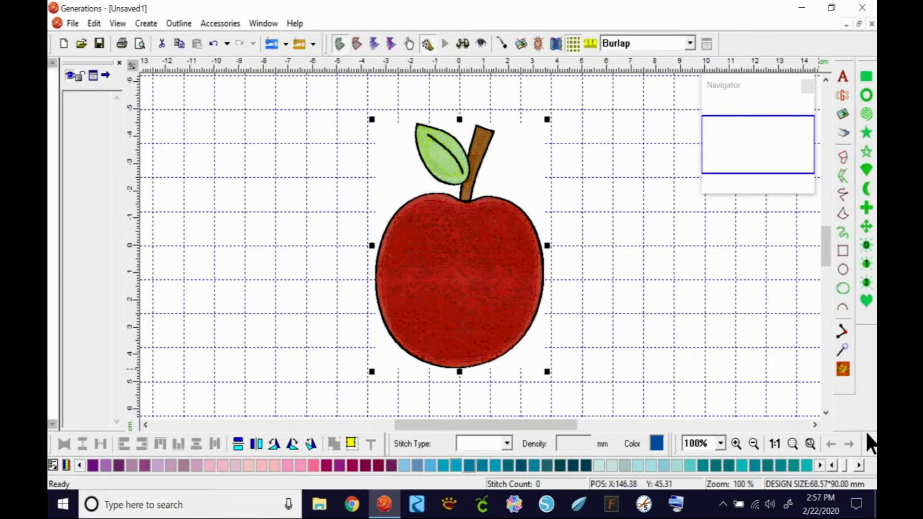
Choose the brown thread color 0F3F84 for the stem
click(849, 466)
click(849, 466)
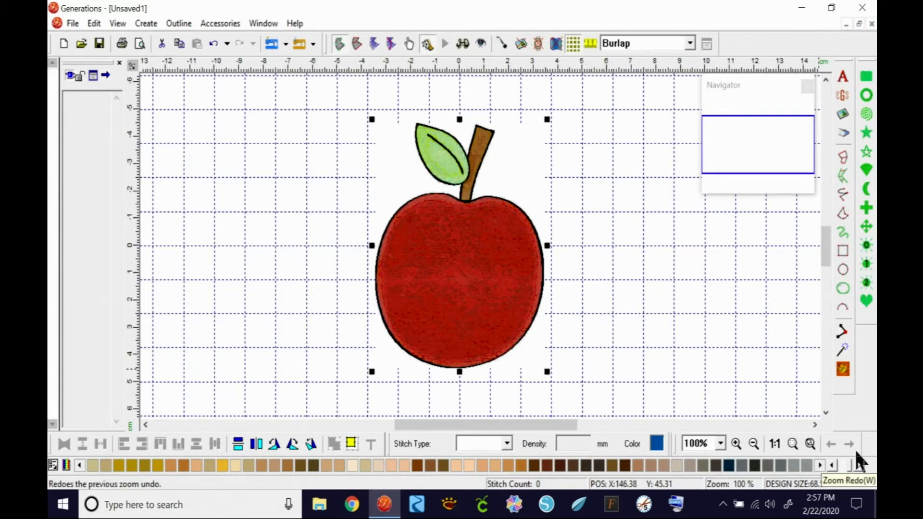
click(418, 460)
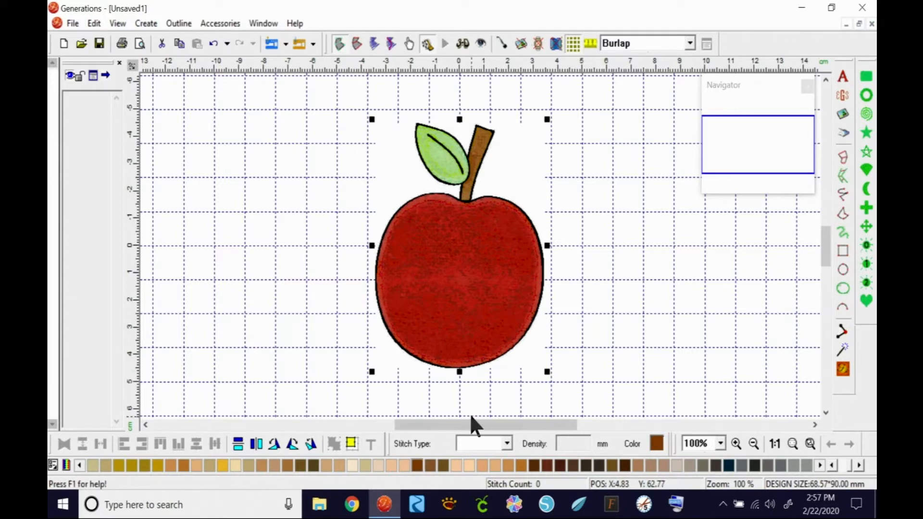
Start a complex-fill freehand area at the stem's upper-left corner, tracing its left edge down beneath the leaf at 400% zoom
click(721, 444)
click(696, 393)
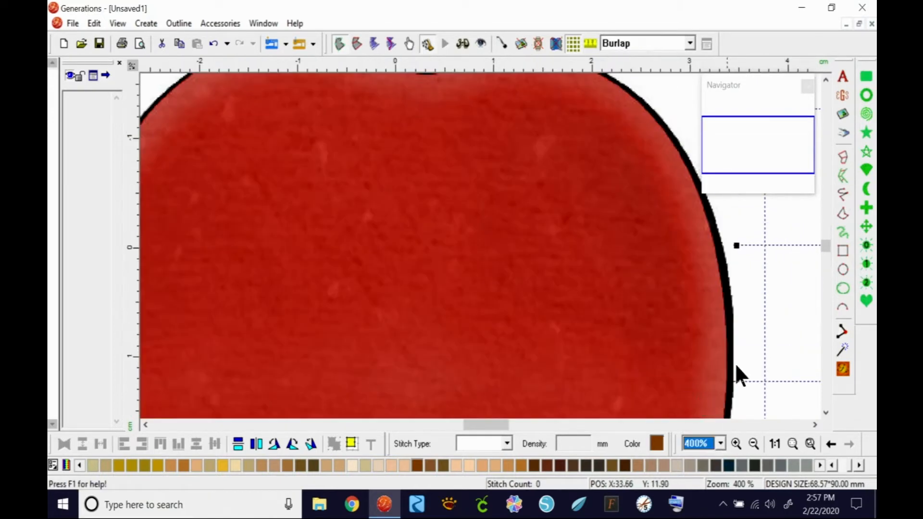
drag(824, 245, 826, 233)
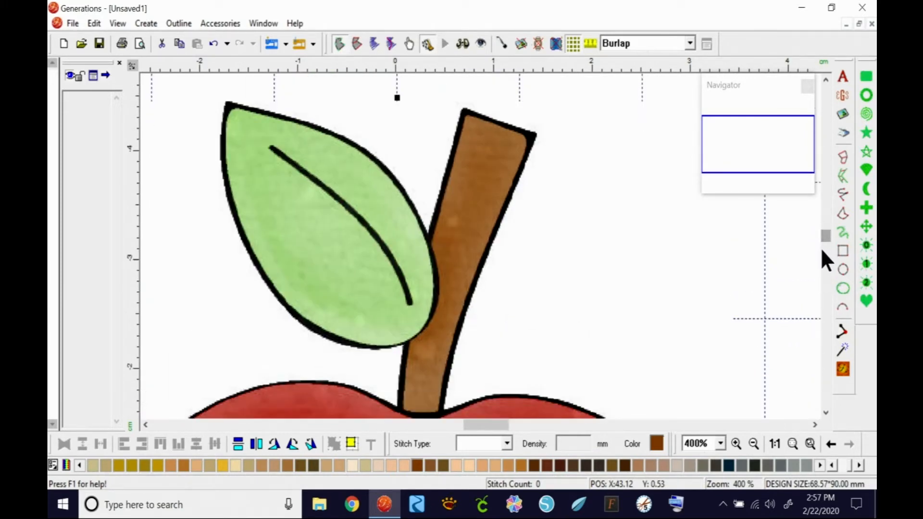
click(843, 213)
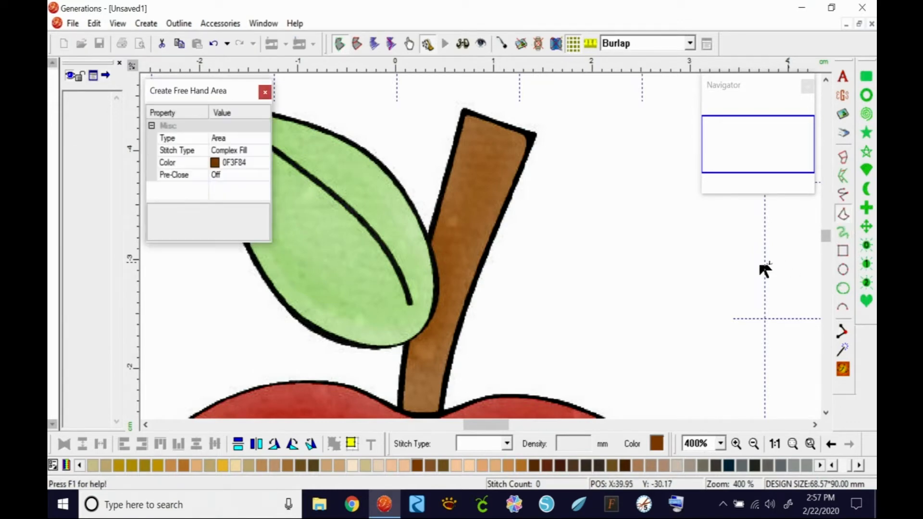
click(464, 110)
click(439, 197)
click(422, 269)
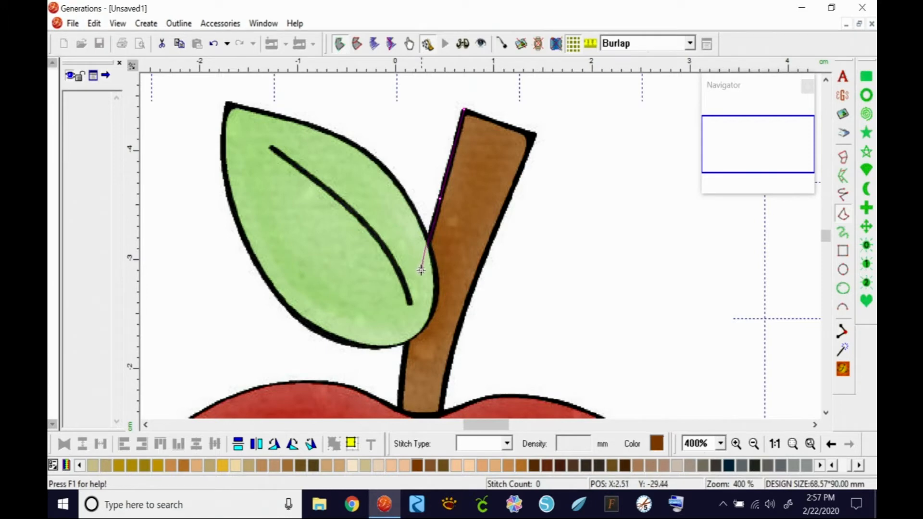
click(409, 327)
click(401, 382)
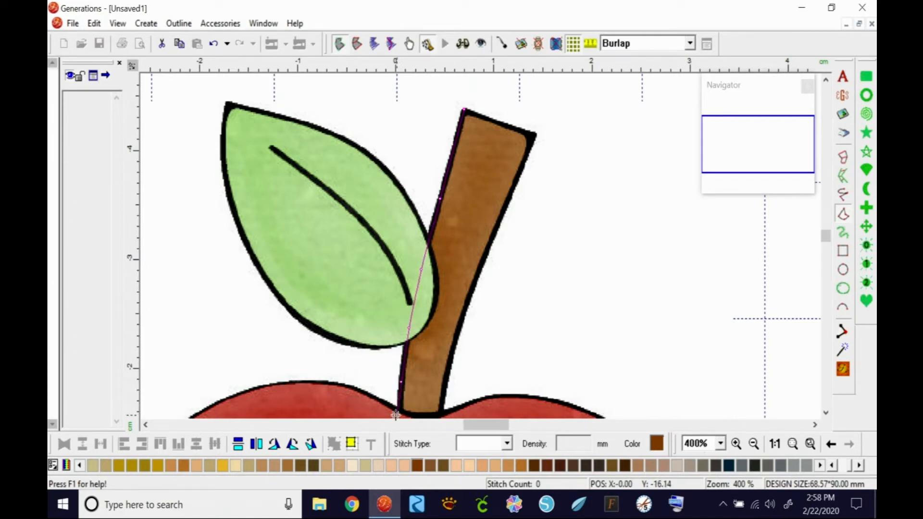
Trace around the stem's base and up its right edge, closing the area at the upper-left starting point
scroll(401, 381, down, 3)
click(399, 210)
click(422, 219)
click(442, 214)
click(452, 158)
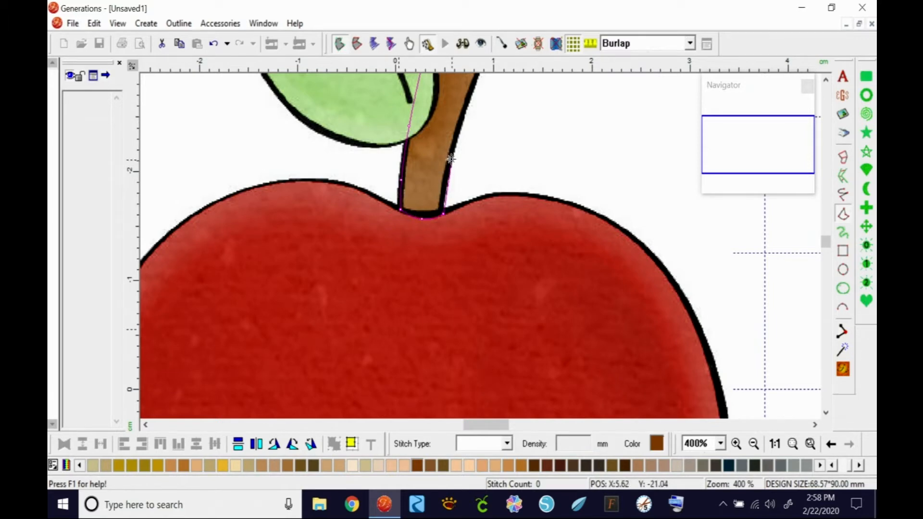
click(473, 89)
scroll(491, 96, up, 4)
click(524, 220)
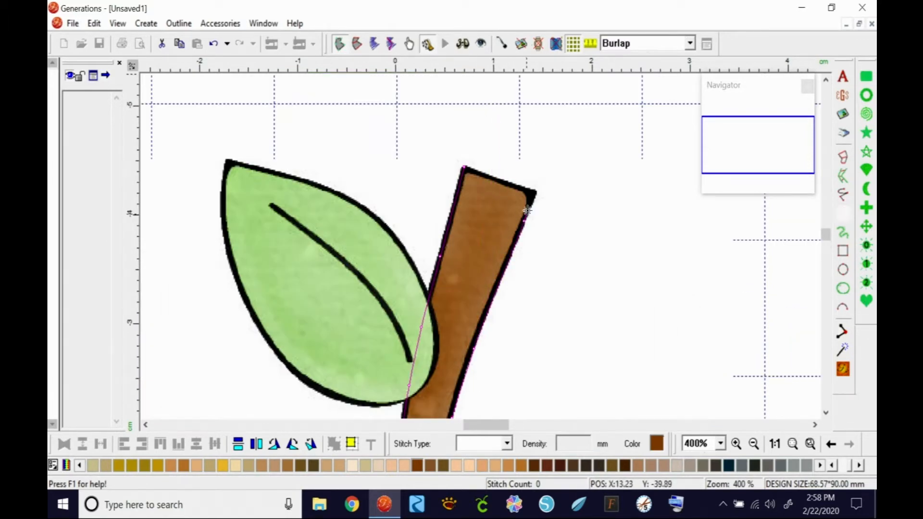
click(534, 193)
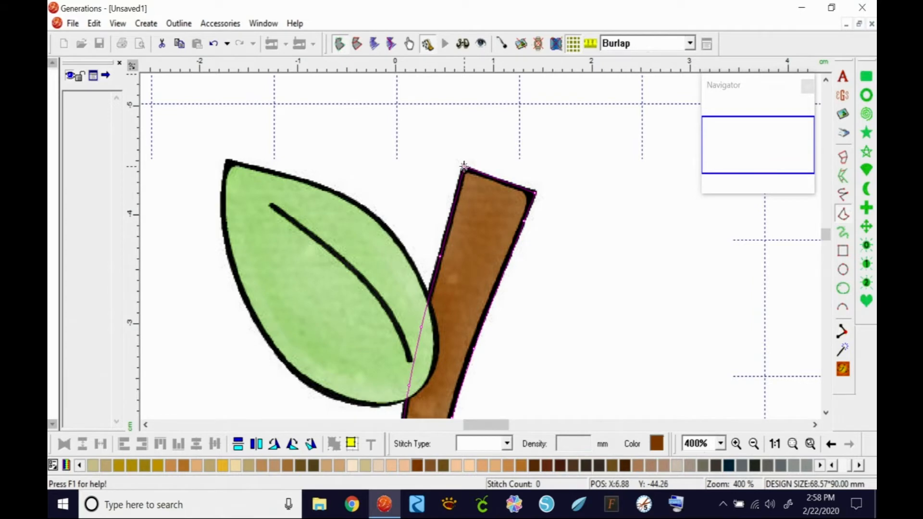
click(464, 166)
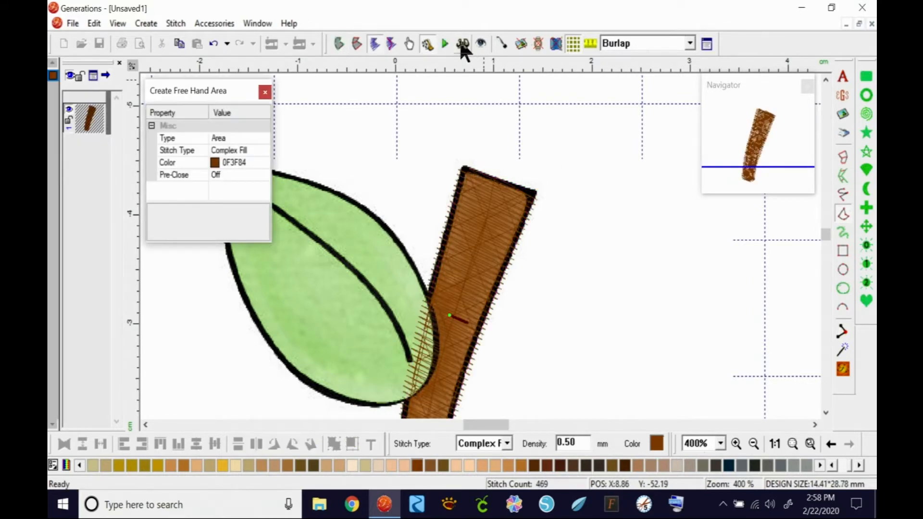
Show the stem's stitches in 3D and leave the freehand area tool
click(462, 43)
drag(823, 235, 823, 237)
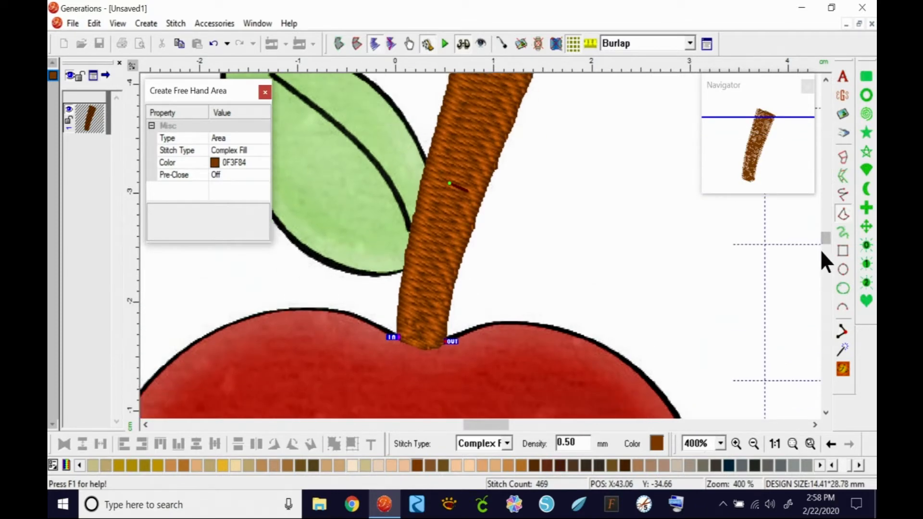
click(817, 250)
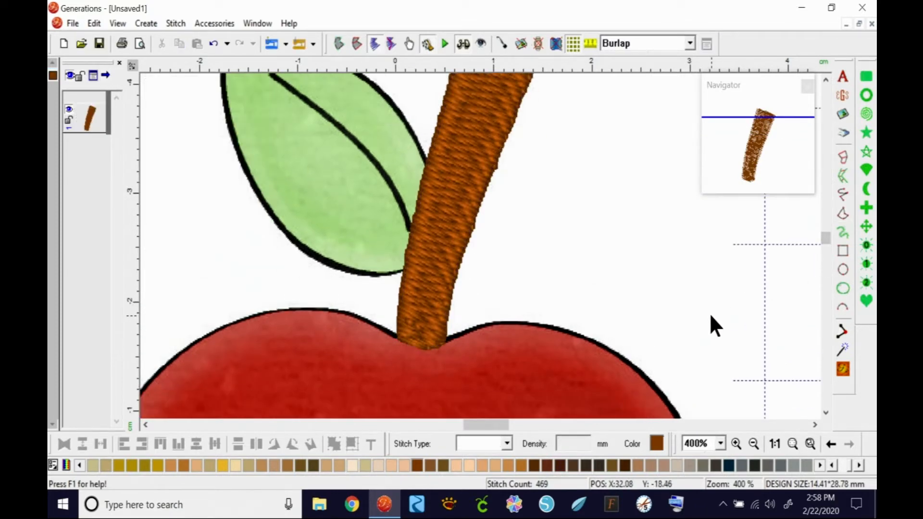
Choose the dark red thread color 300ABF for the apple body
click(842, 466)
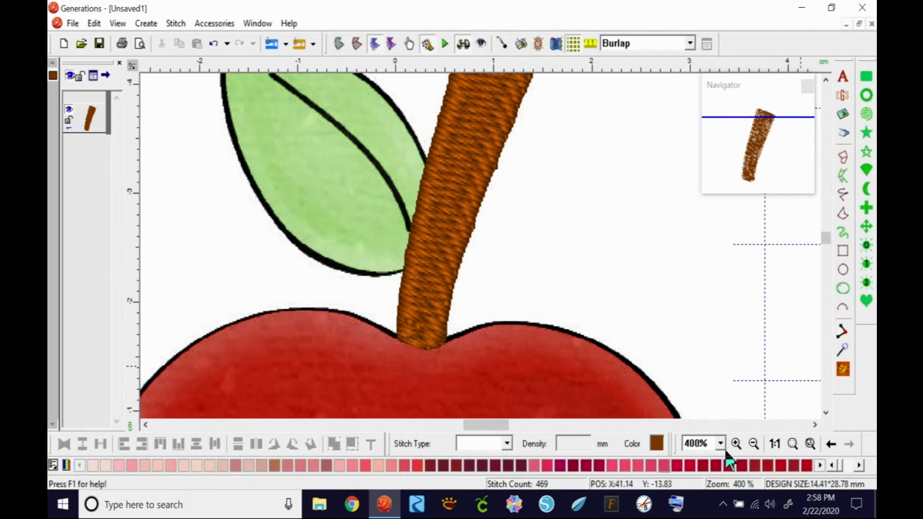
click(859, 466)
click(859, 466)
click(753, 465)
Start a complex-fill freehand area beside the stem's base, tracing beneath the stem and along the apple's upper-left curve
scroll(825, 243, down, 3)
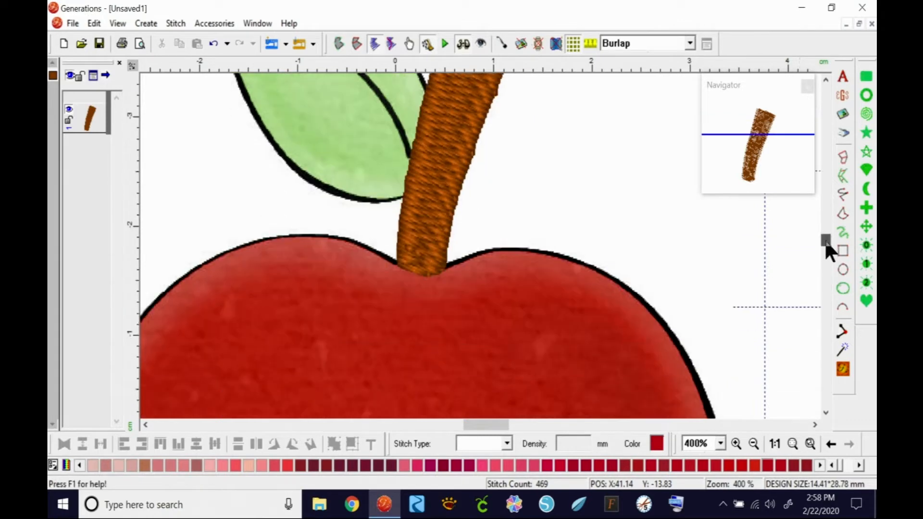
scroll(824, 239, down, 2)
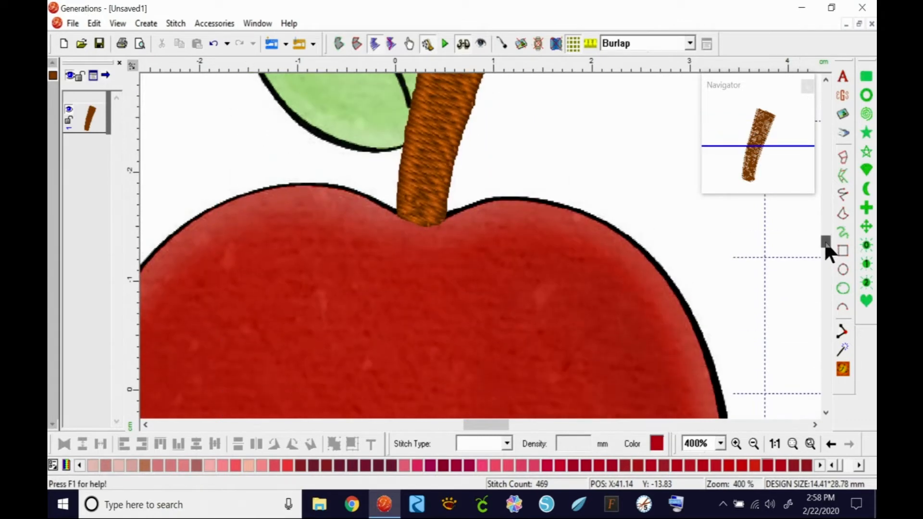
click(842, 215)
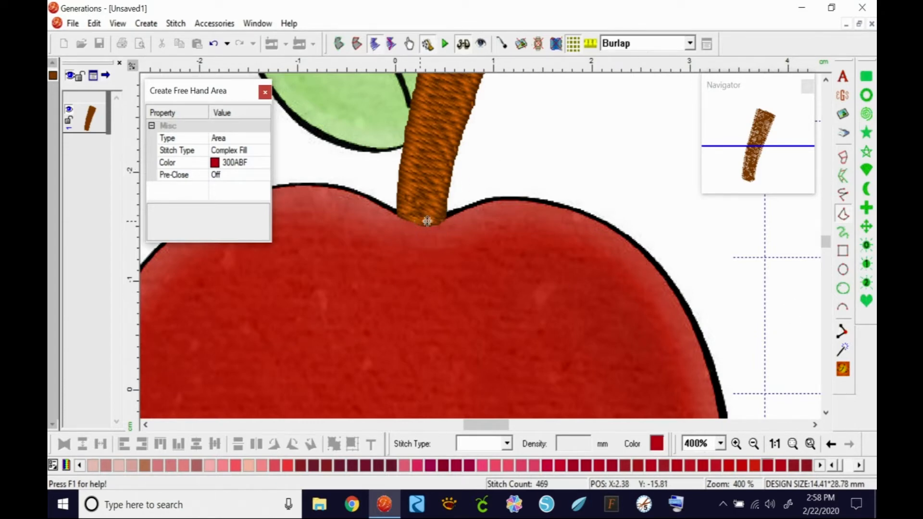
click(449, 211)
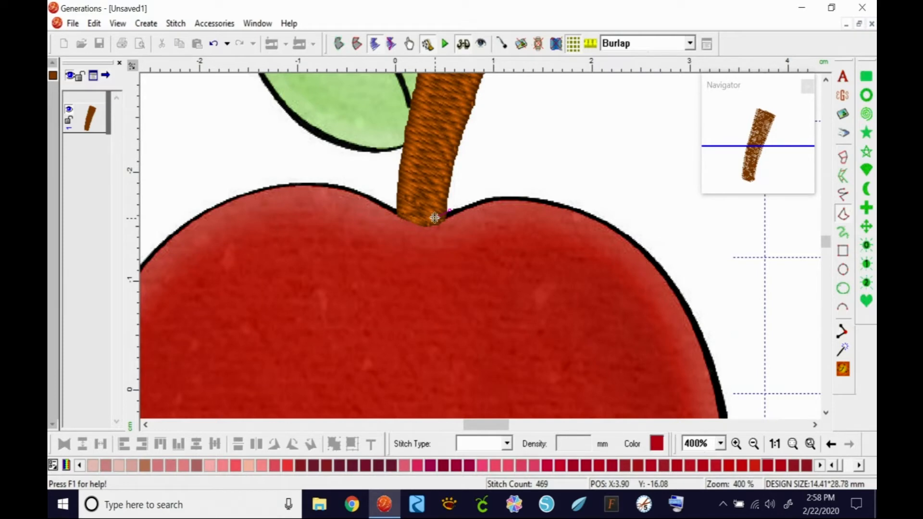
click(413, 216)
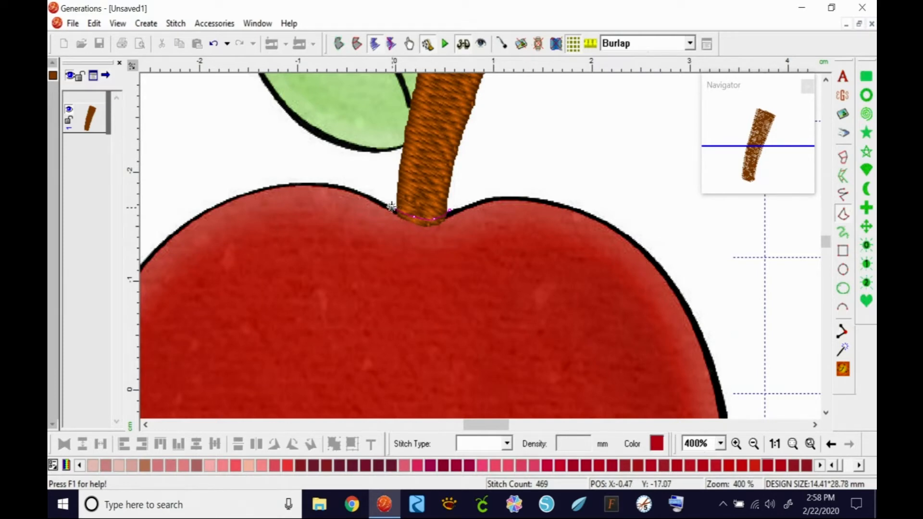
click(351, 189)
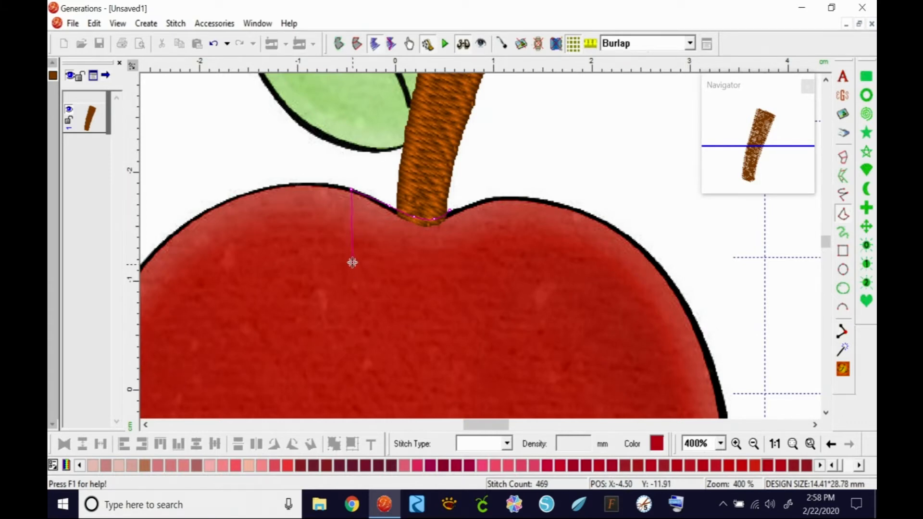
click(183, 222)
Continue the apple outline down its left side along the inner edge of the black line
click(468, 287)
click(422, 382)
scroll(416, 355, down, 3)
click(405, 317)
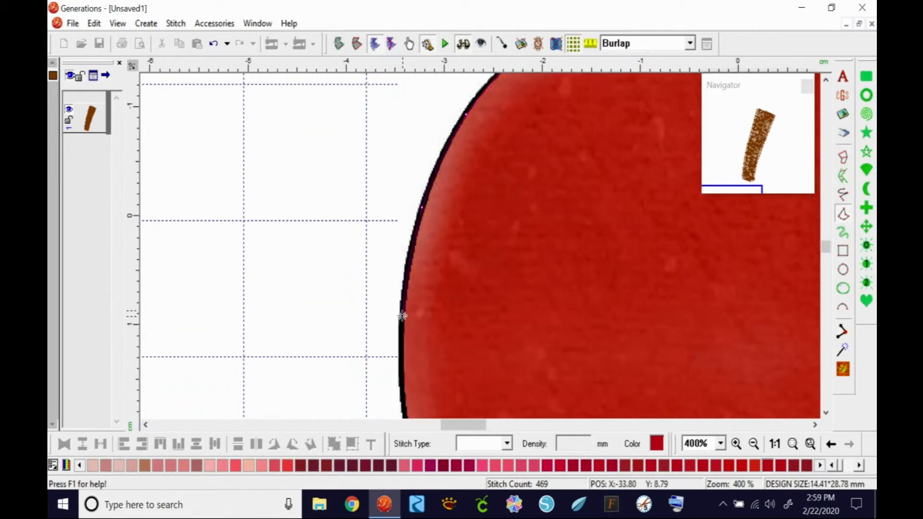
scroll(405, 414, down, 6)
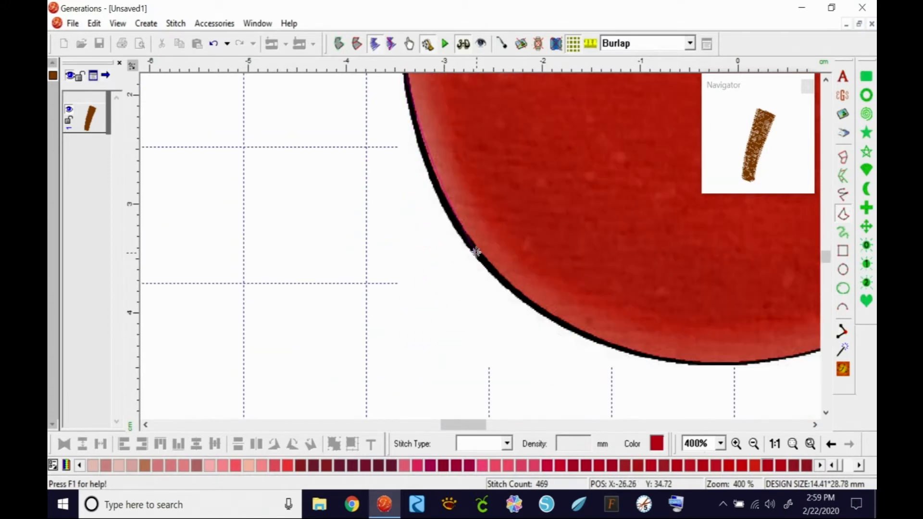
Trace the apple's lower-left curve to just past its bottom center
click(438, 179)
click(527, 298)
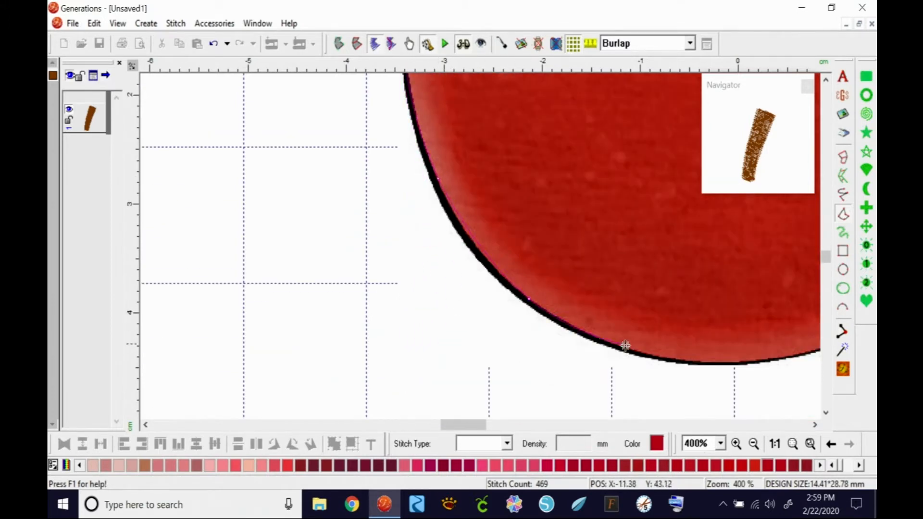
click(651, 354)
click(754, 360)
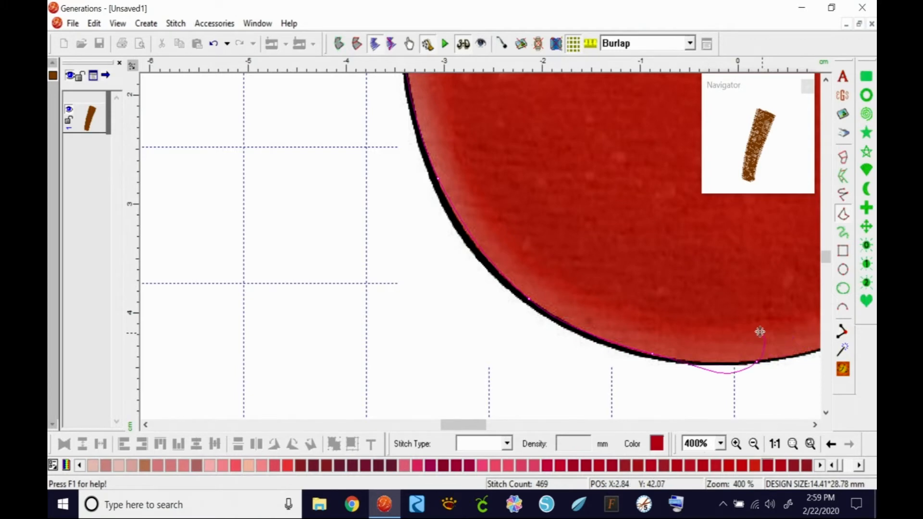
Trace the apple's lower-right curve from the bottom up toward its right side
scroll(763, 332, right, 7)
click(436, 347)
click(551, 287)
click(631, 186)
click(665, 92)
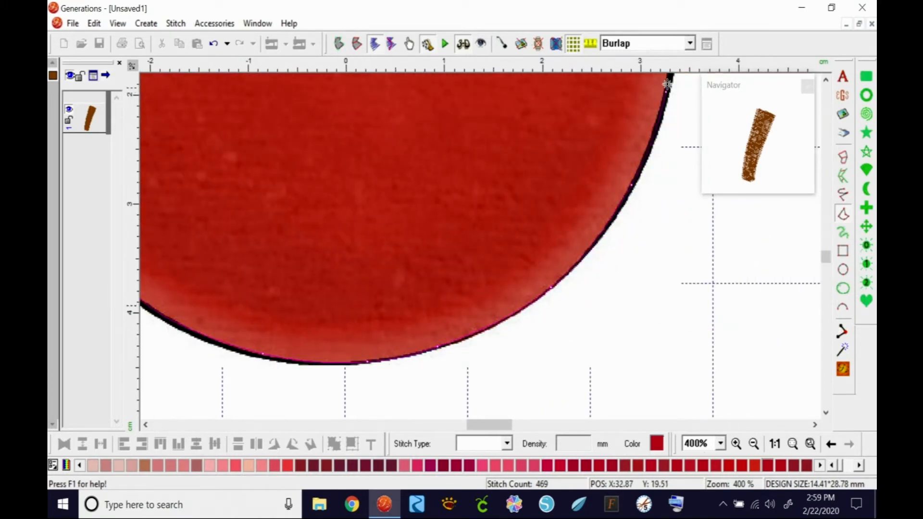
Trace the apple's right side and upper-right curve back to the stem, finish the filled area and leave the freehand tool
scroll(665, 92, up, 4)
click(672, 157)
scroll(667, 98, up, 2)
click(648, 139)
scroll(642, 137, up, 3)
click(566, 205)
click(475, 172)
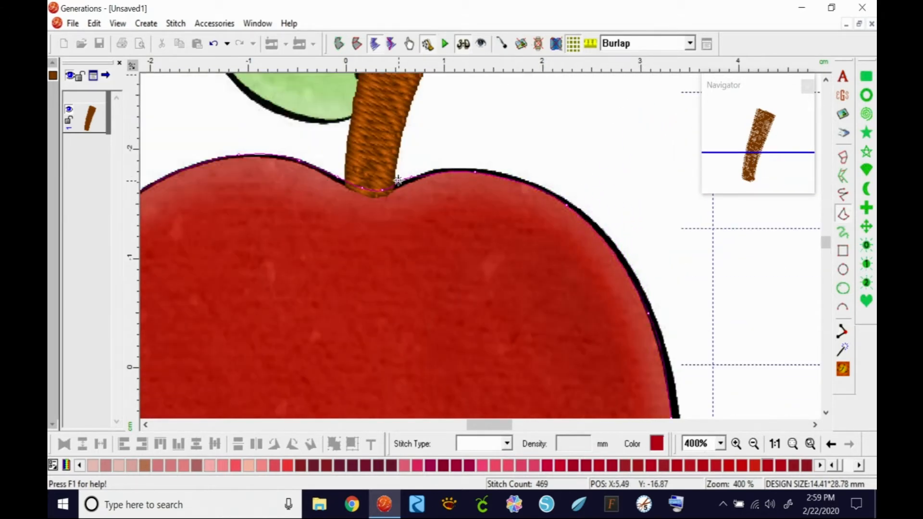
key(Return)
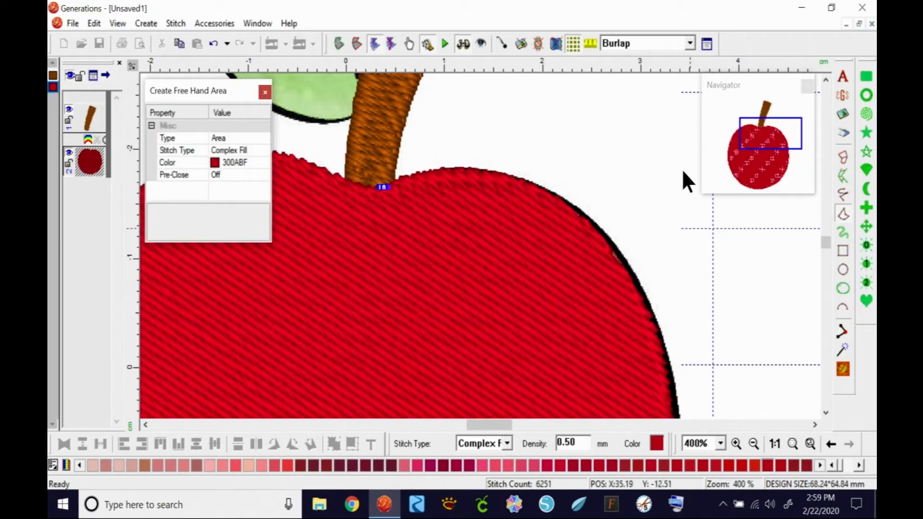
drag(775, 144, 764, 122)
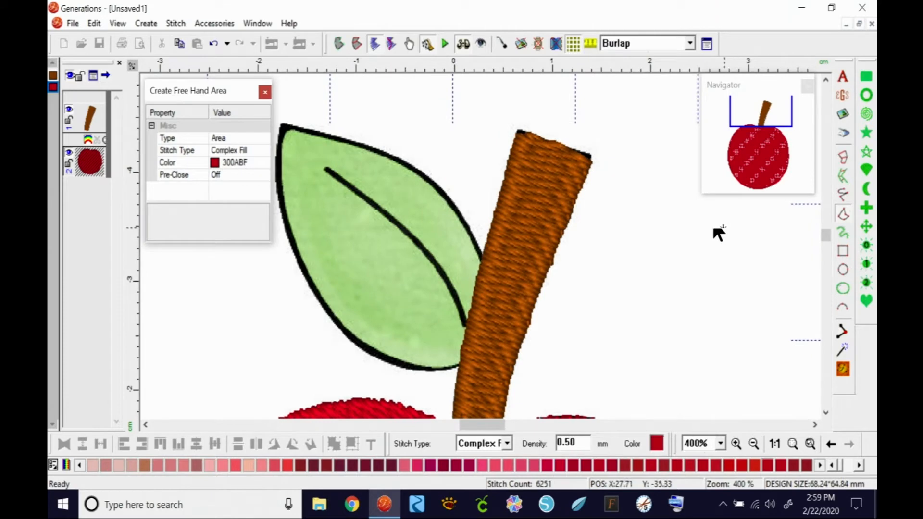
right_click(659, 272)
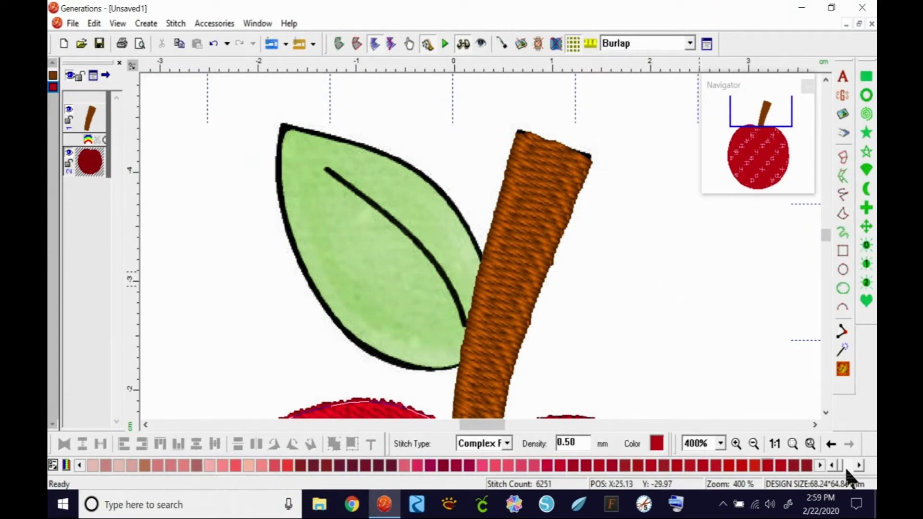
drag(842, 467, 852, 472)
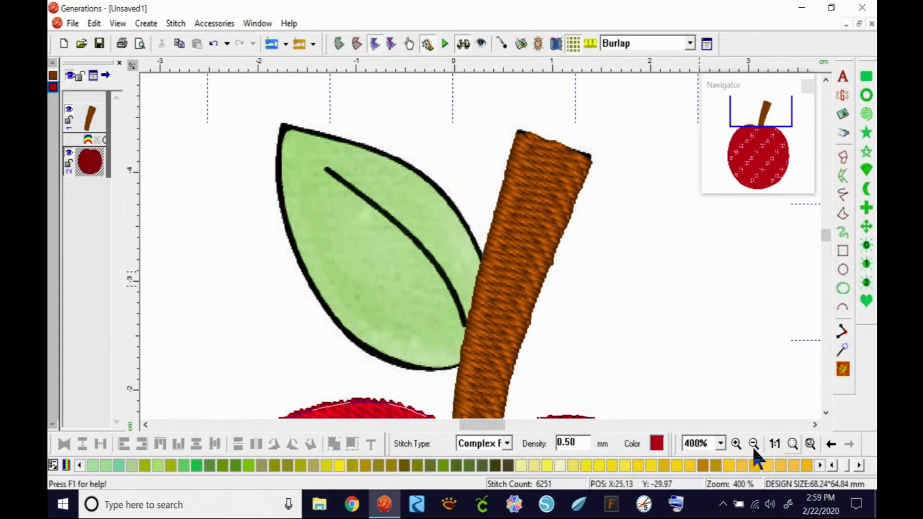
click(233, 464)
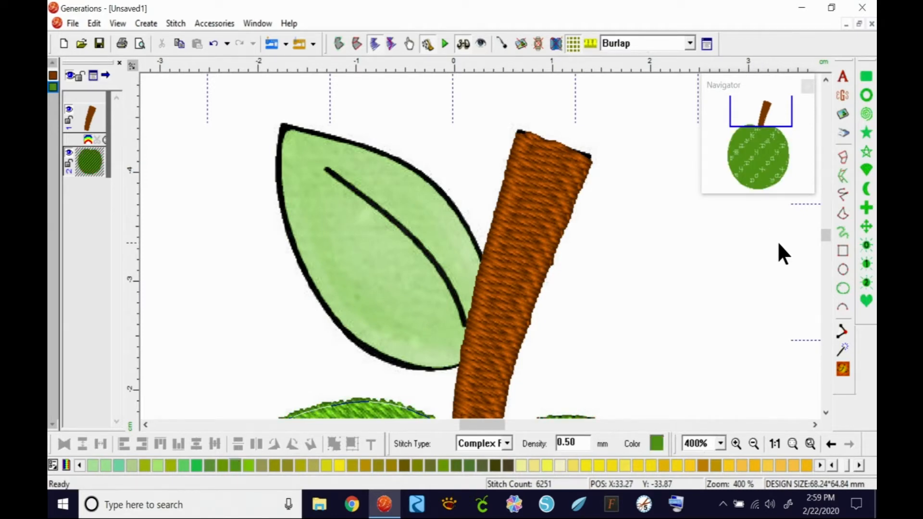
drag(827, 234, 826, 239)
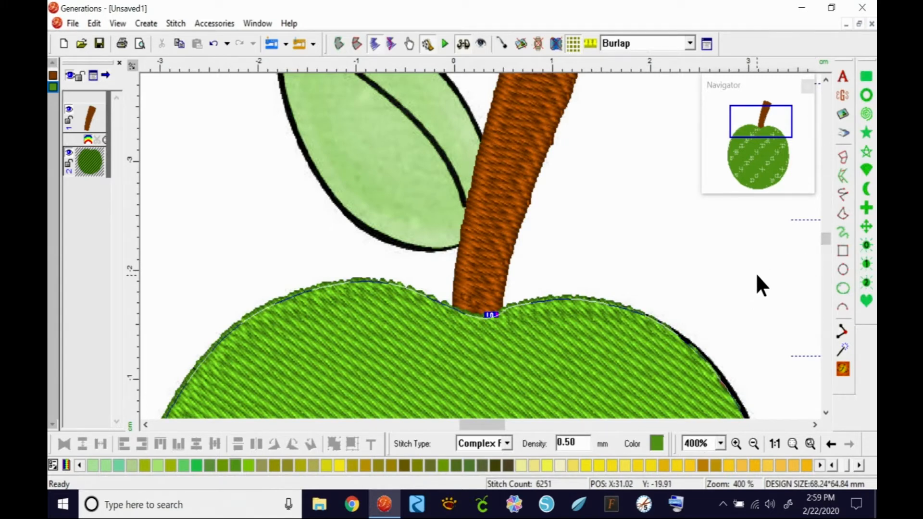
click(214, 44)
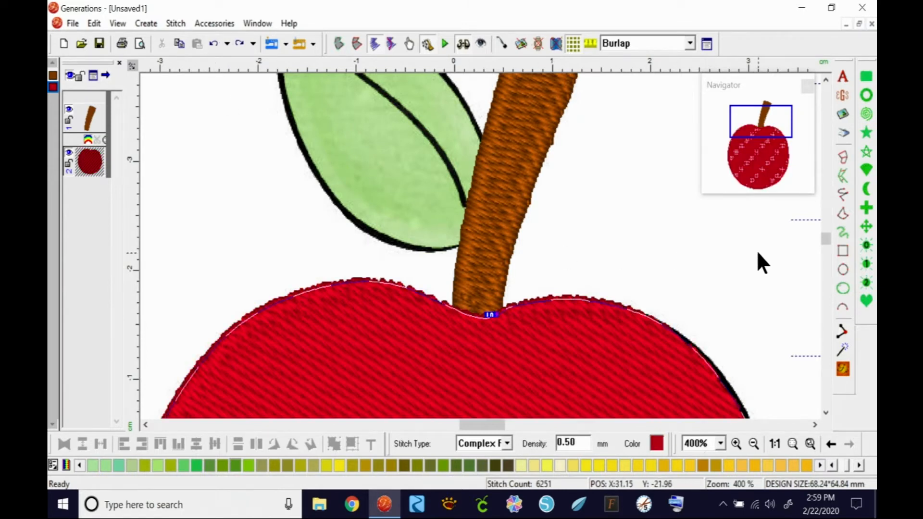
Deselect the apple body, choose green thread color 148E56 for the leaf and start a complex-fill freehand area
click(770, 249)
drag(827, 249, 823, 239)
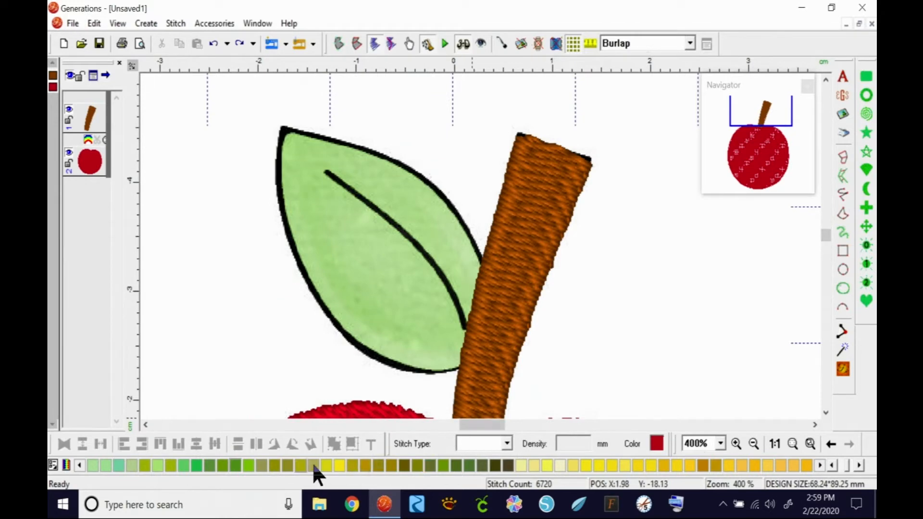
click(234, 466)
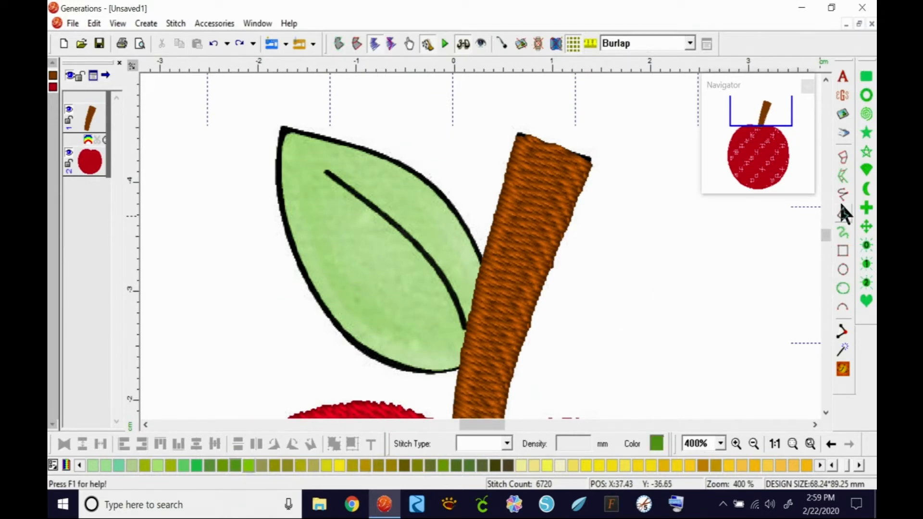
click(843, 214)
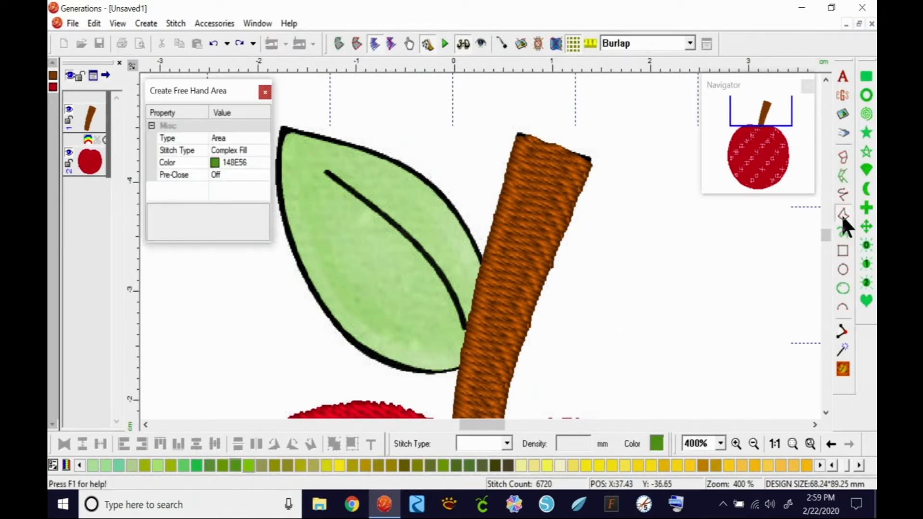
Switch to normal stitch view and trace the whole leaf as a filled area overlapping the stem, leaving the tool with nothing selected
click(463, 42)
scroll(494, 322, up, 1)
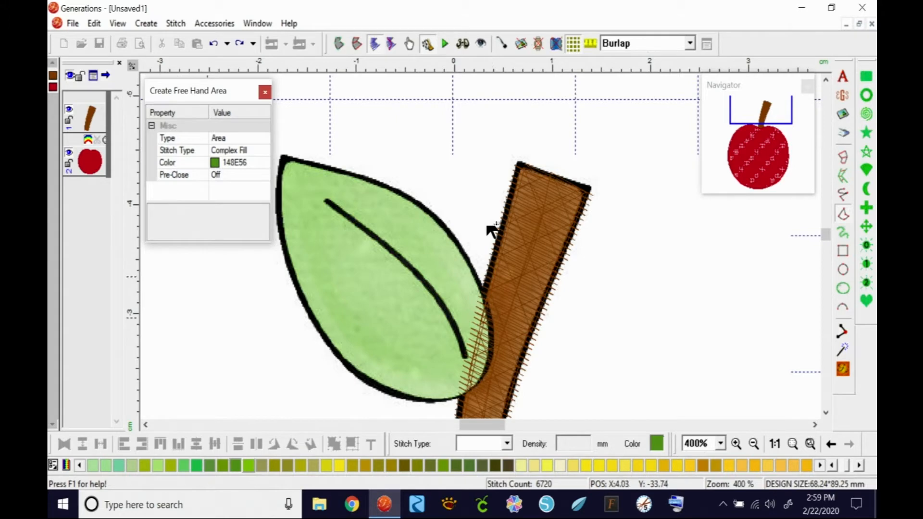
click(463, 43)
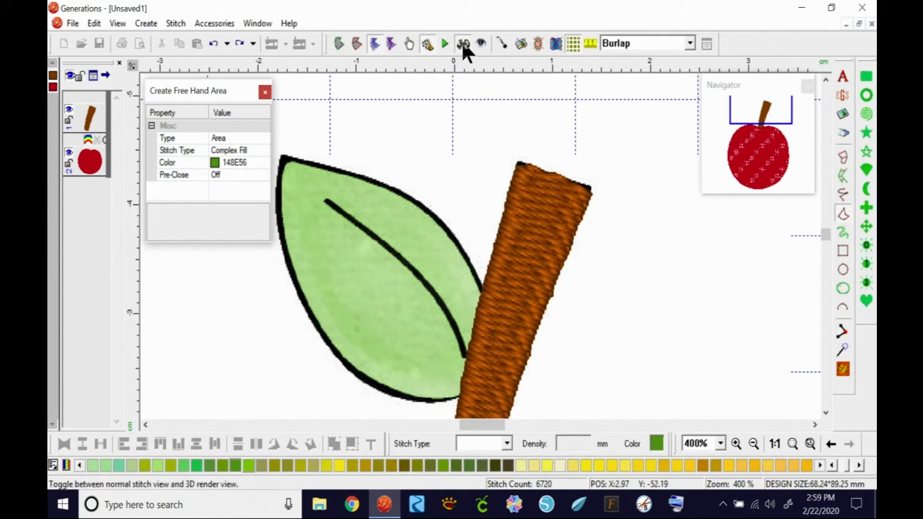
click(461, 41)
mouse_move(485, 372)
mouse_down()
mouse_move(475, 390)
mouse_move(451, 397)
mouse_move(377, 381)
mouse_move(329, 338)
mouse_move(283, 242)
mouse_move(281, 154)
mouse_move(289, 194)
mouse_move(312, 157)
mouse_move(322, 157)
mouse_move(436, 209)
mouse_move(493, 325)
mouse_move(479, 371)
mouse_up()
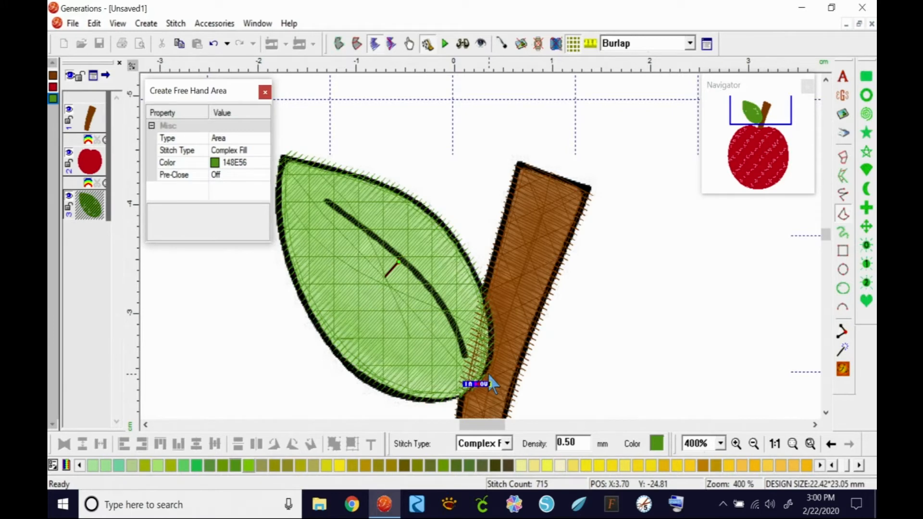
key(Escape)
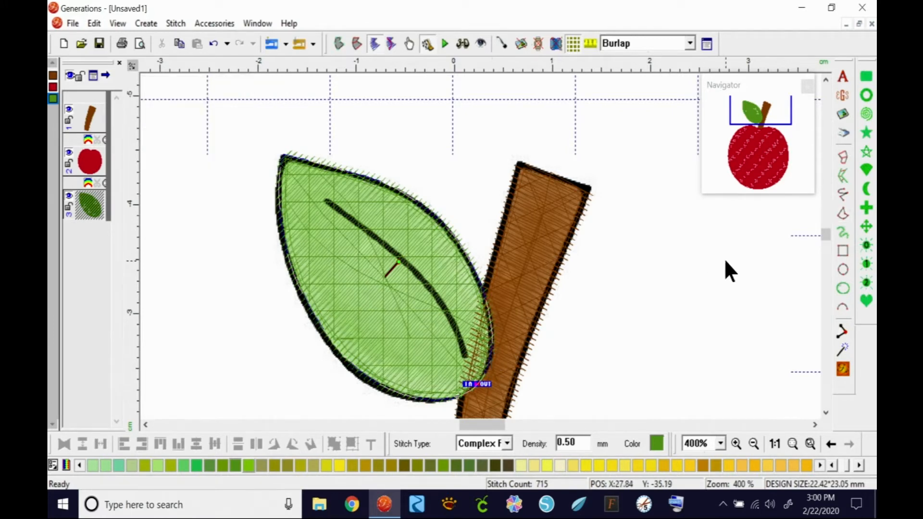
click(729, 259)
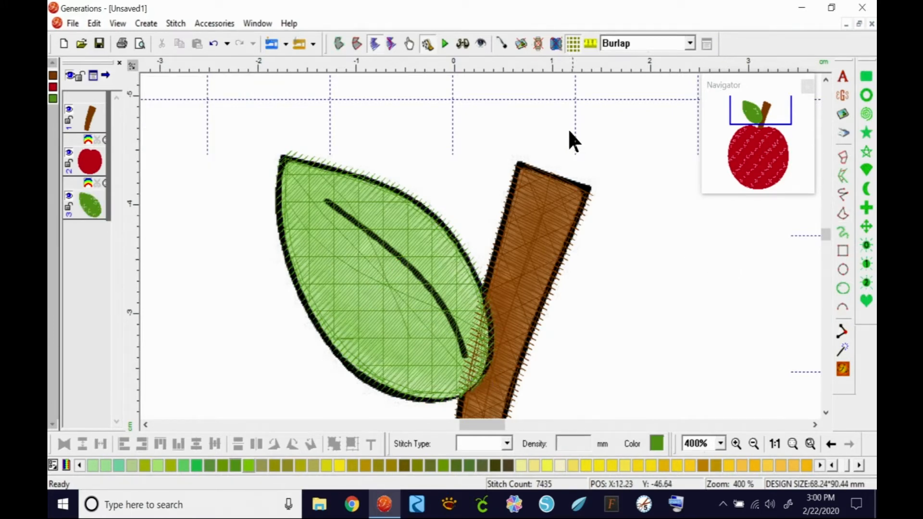
Examine the whole design in 3D at 100% zoom, and the leaf and stem overlap at 200%
click(774, 443)
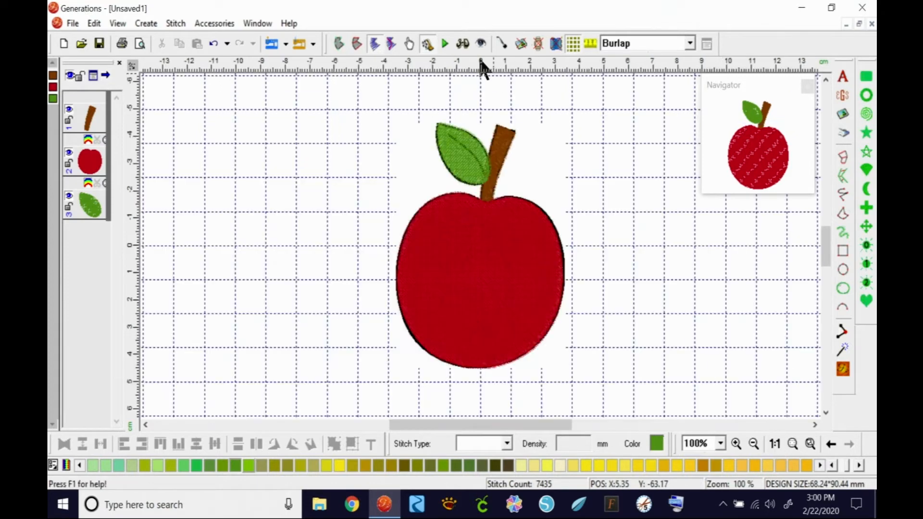
click(461, 44)
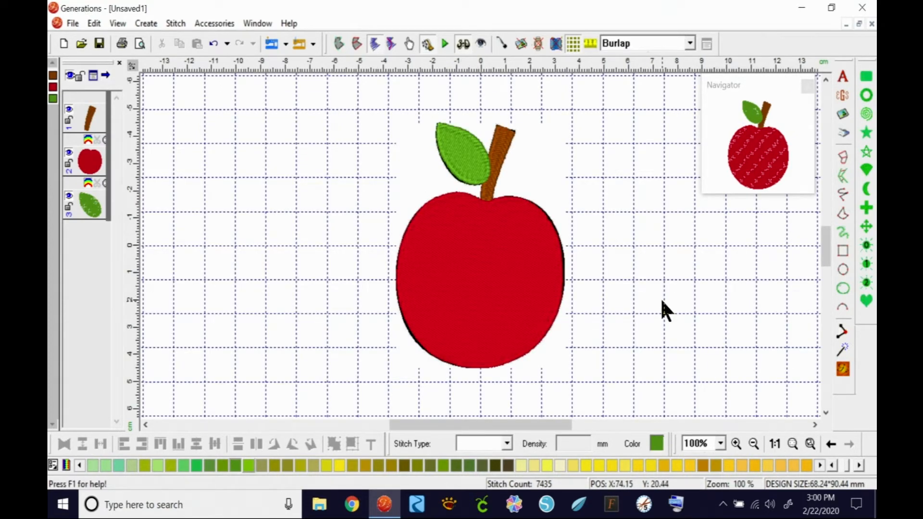
drag(500, 425, 506, 404)
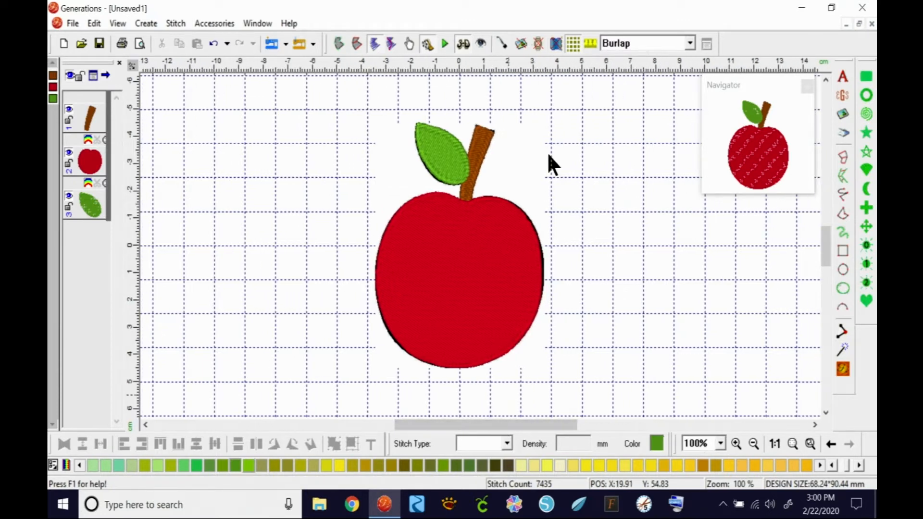
click(720, 443)
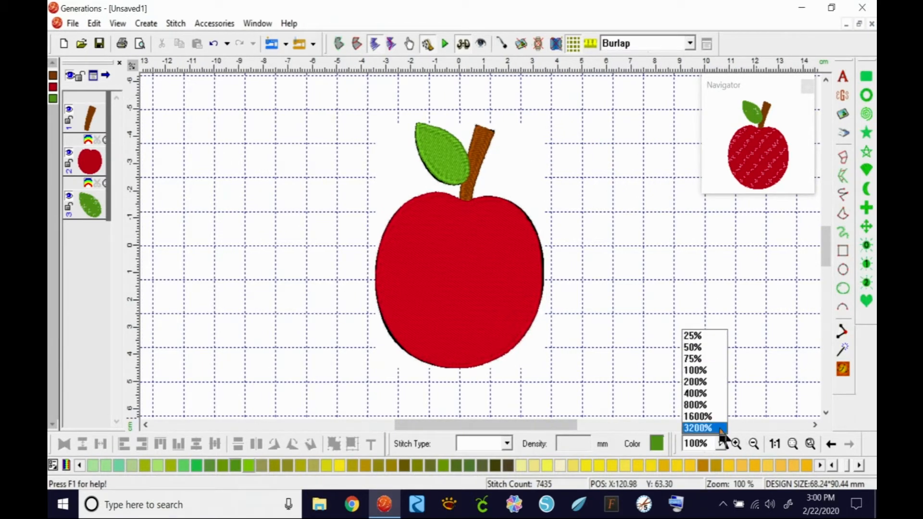
click(701, 381)
drag(825, 248, 828, 243)
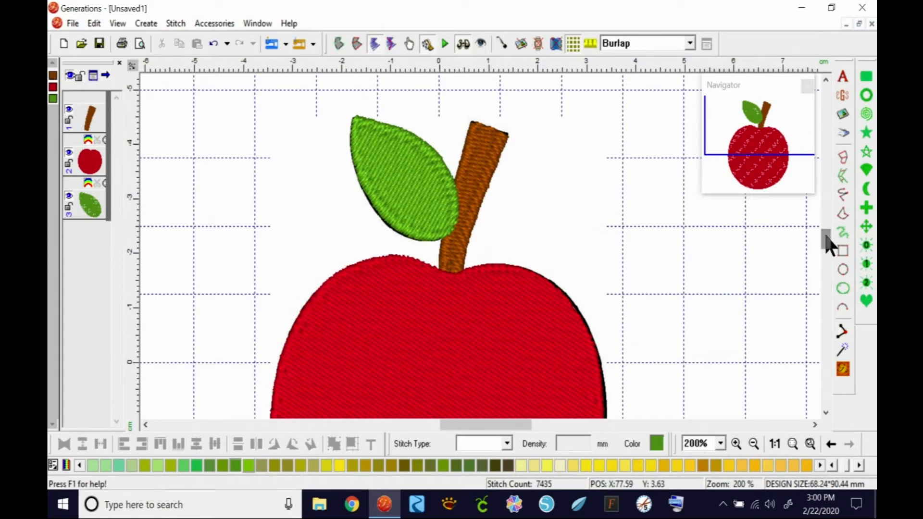
Try moving the leaf leftward off the stem, and undo the move
drag(438, 211, 415, 208)
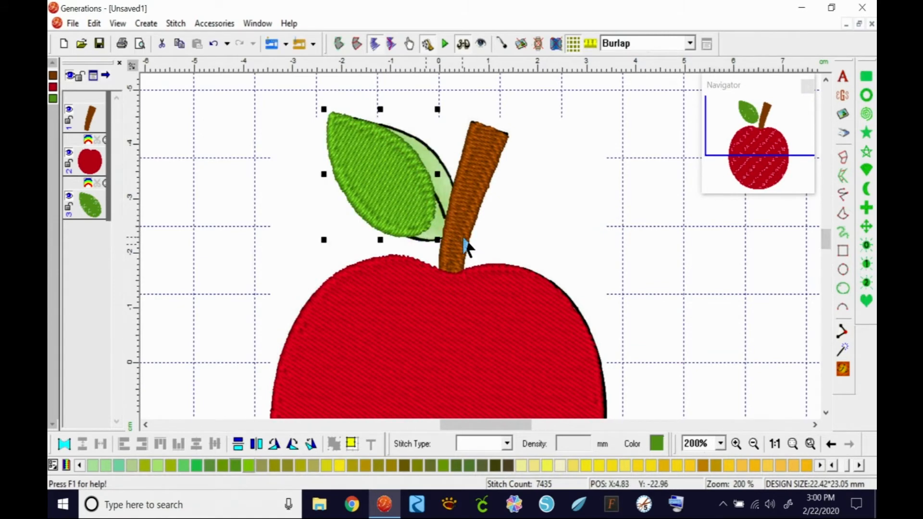
click(213, 44)
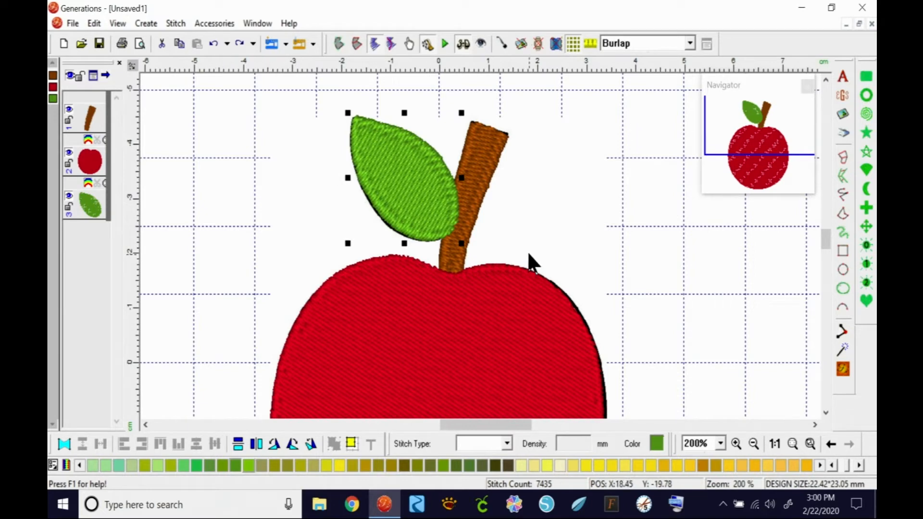
Cut a void in the brown stem using the existing leaf area where they overlap, and regenerate the stitches
click(500, 150)
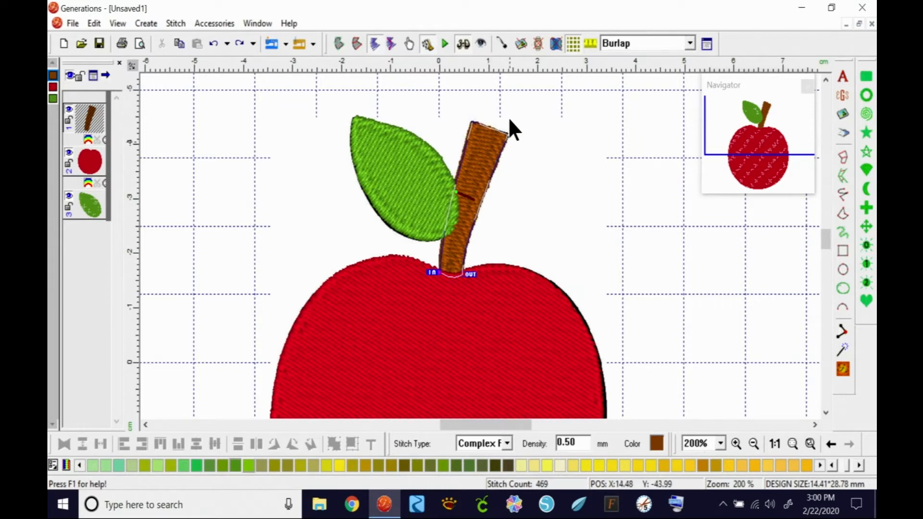
click(339, 46)
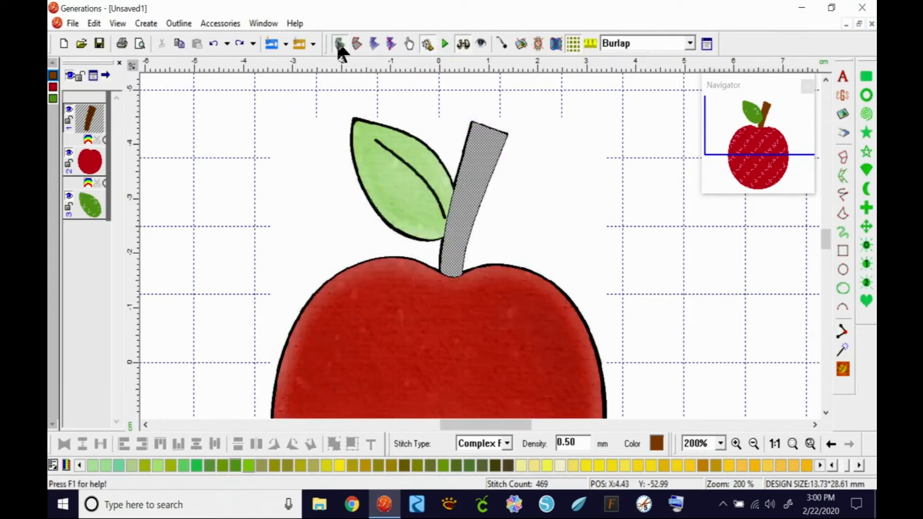
right_click(489, 154)
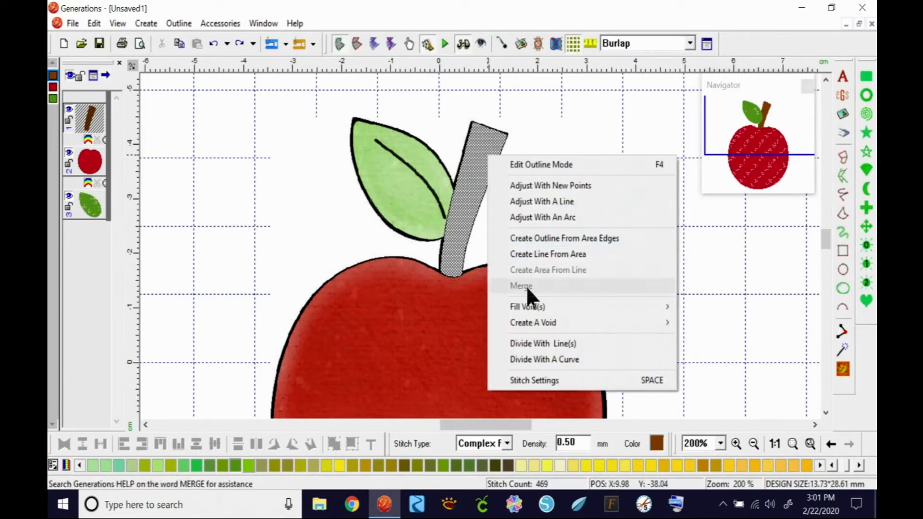
mouse_move(539, 323)
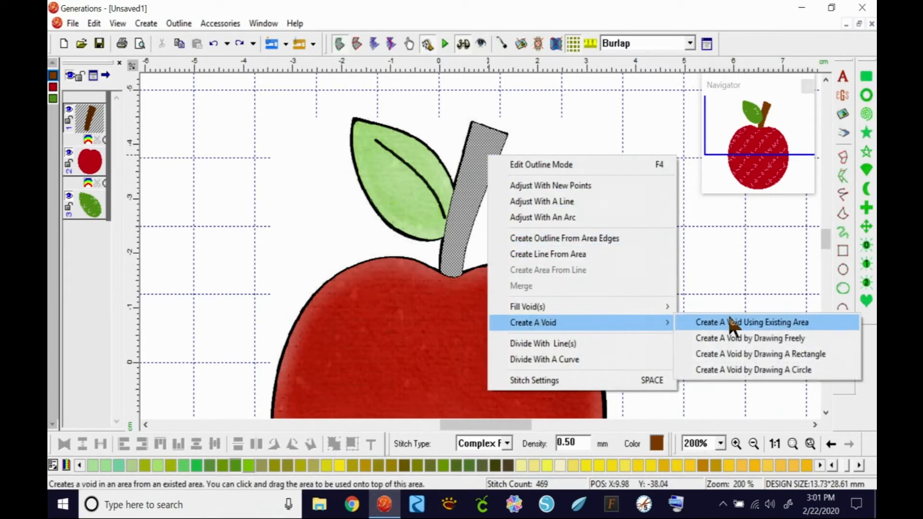
click(761, 320)
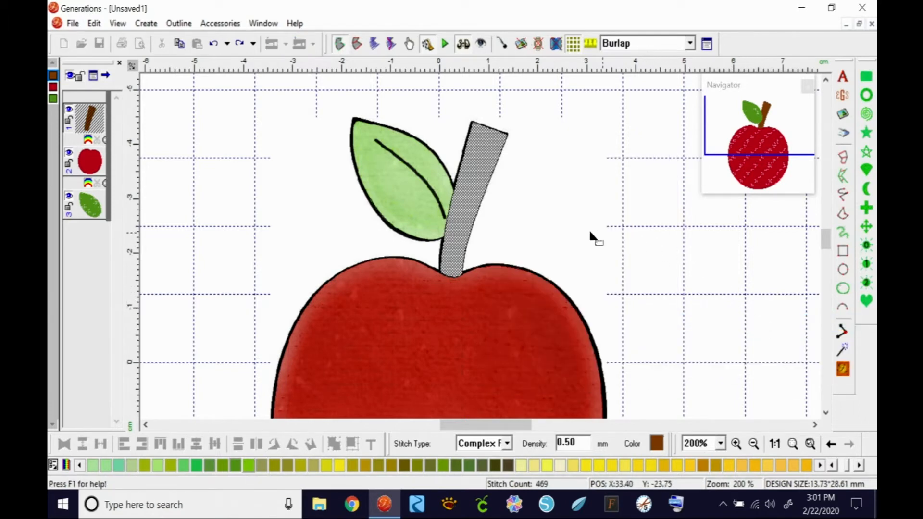
click(456, 221)
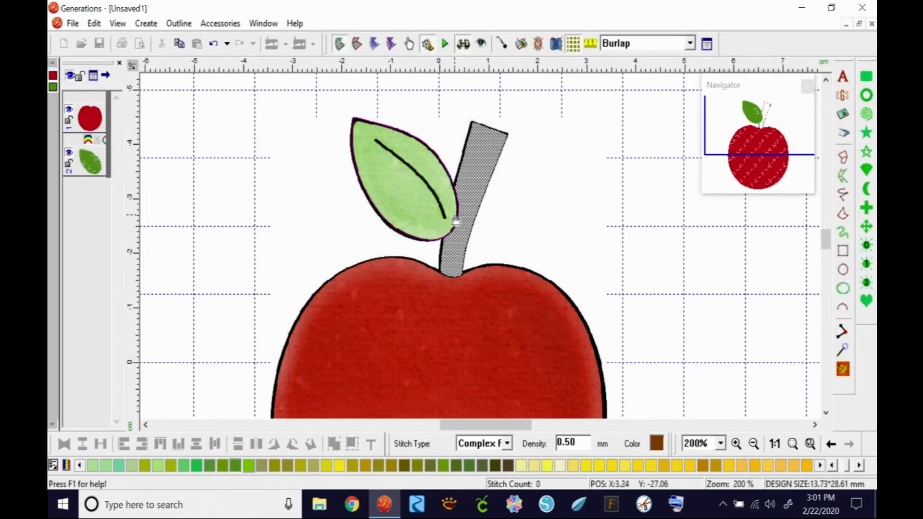
click(842, 369)
Try shifting the leaf aside to check the void in the stem, undo the move, and return to 100% zoom with nothing selected
click(423, 223)
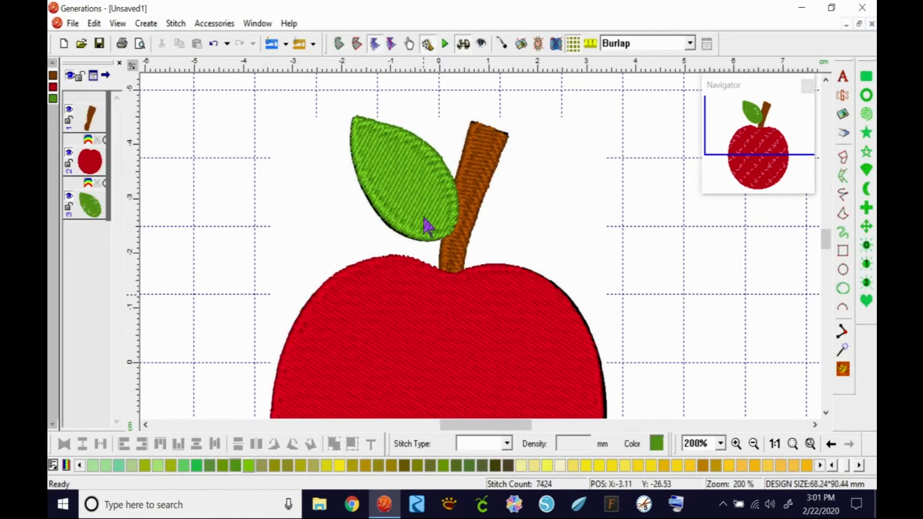
drag(423, 222, 371, 237)
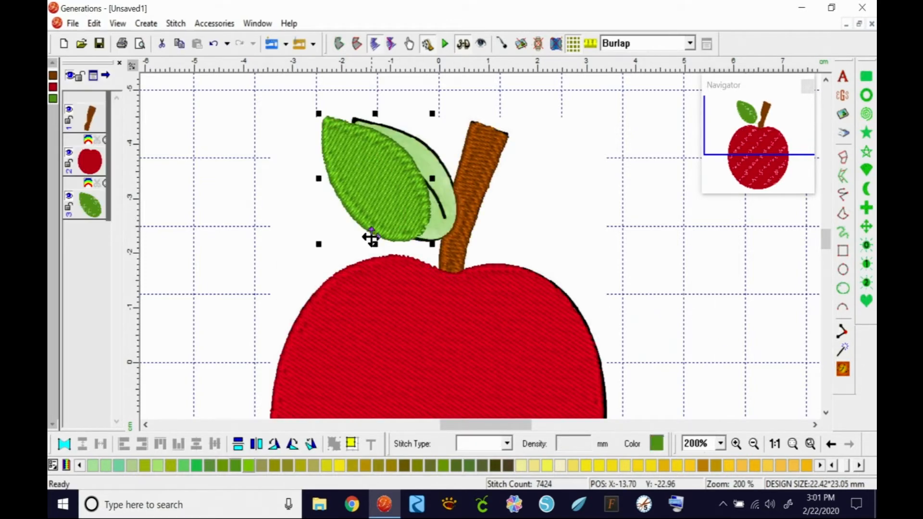
click(213, 43)
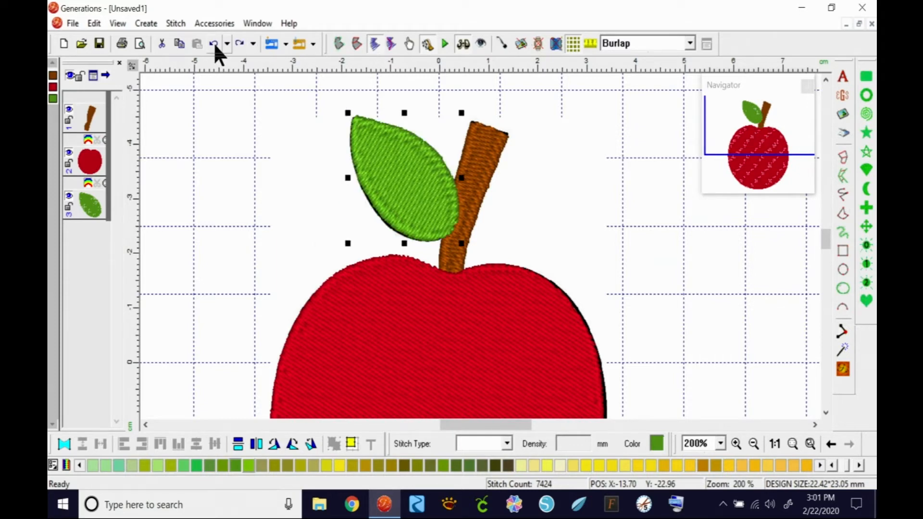
click(775, 443)
click(599, 220)
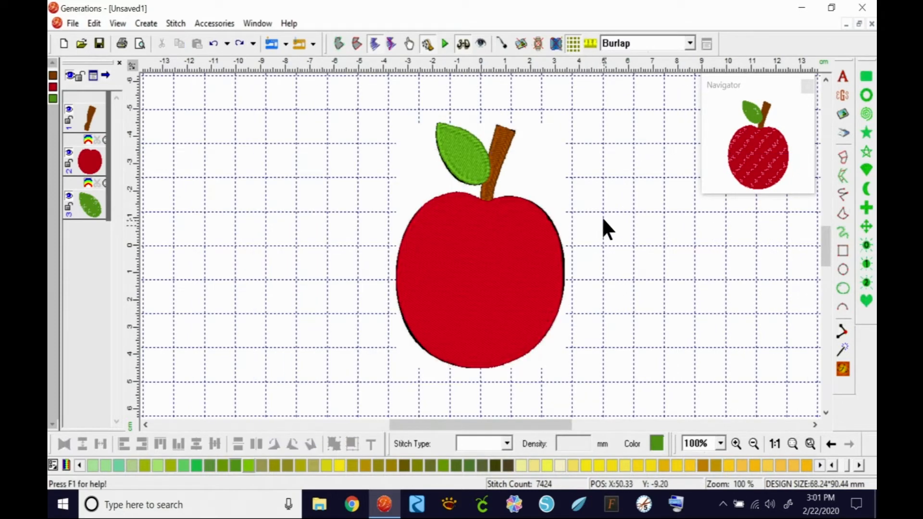
Select the leaf, stem and apple body in turn to compare their stitch directions and start and stop points
click(472, 168)
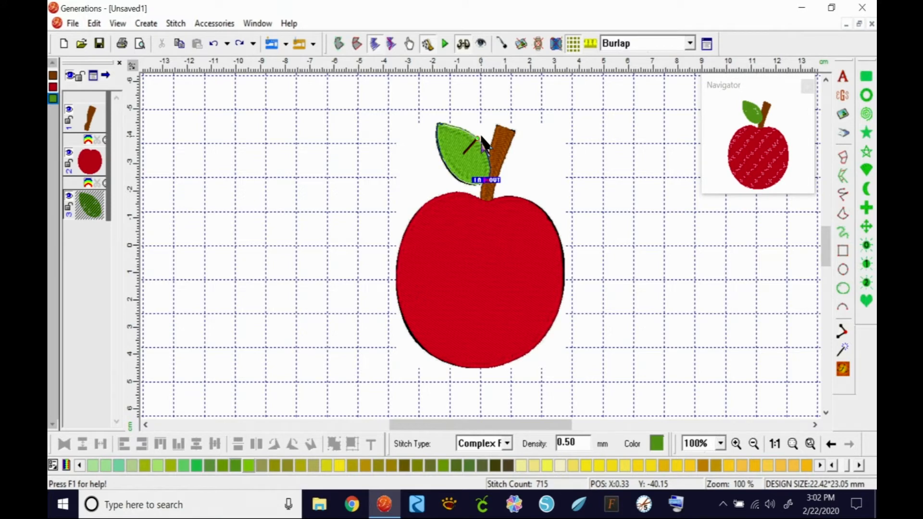
click(507, 144)
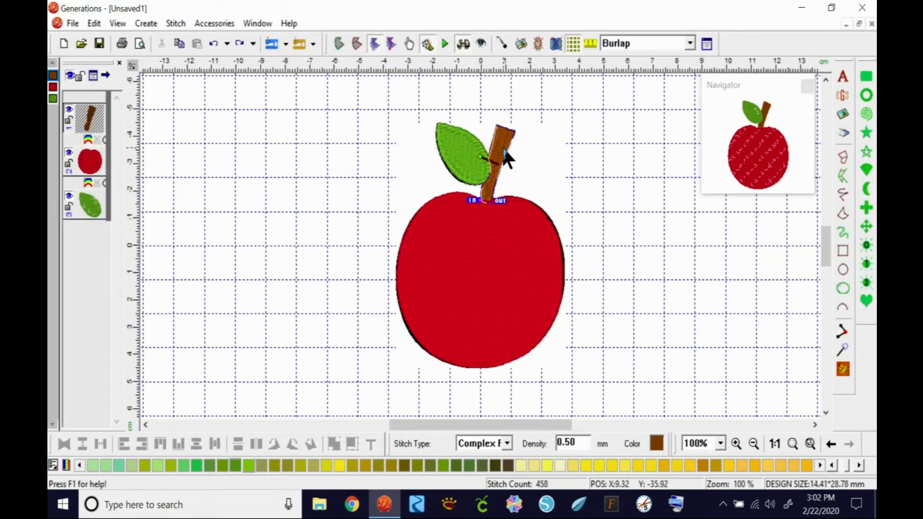
click(469, 155)
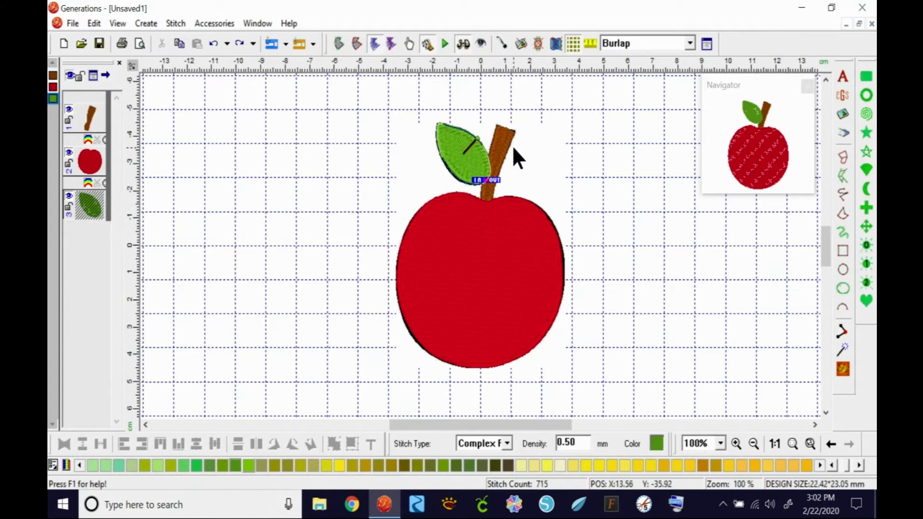
click(509, 150)
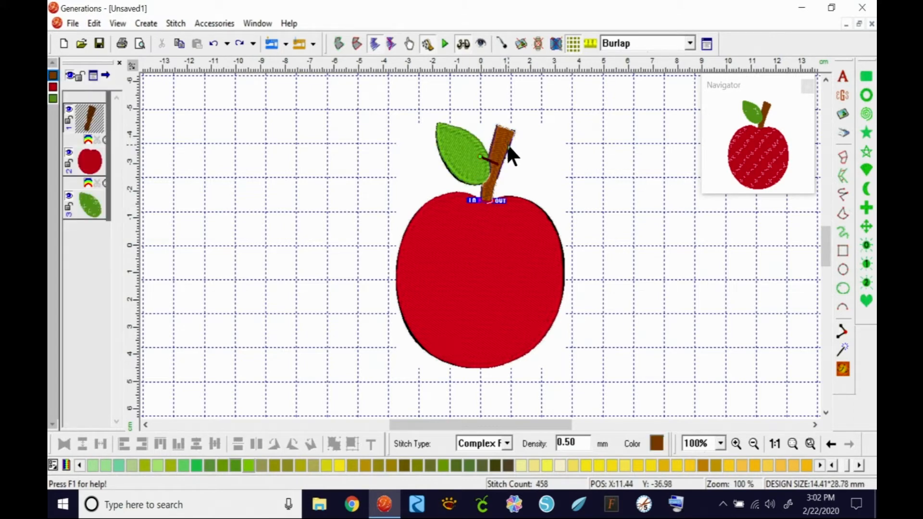
click(500, 283)
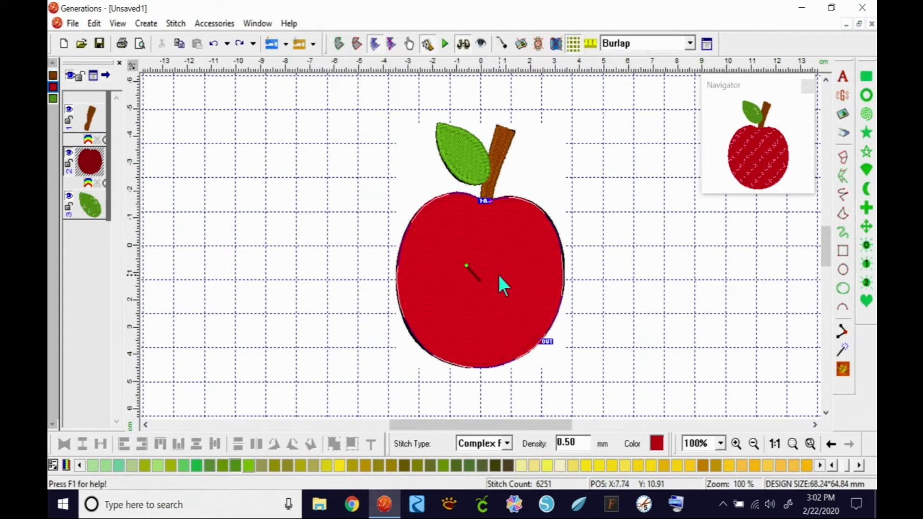
click(470, 168)
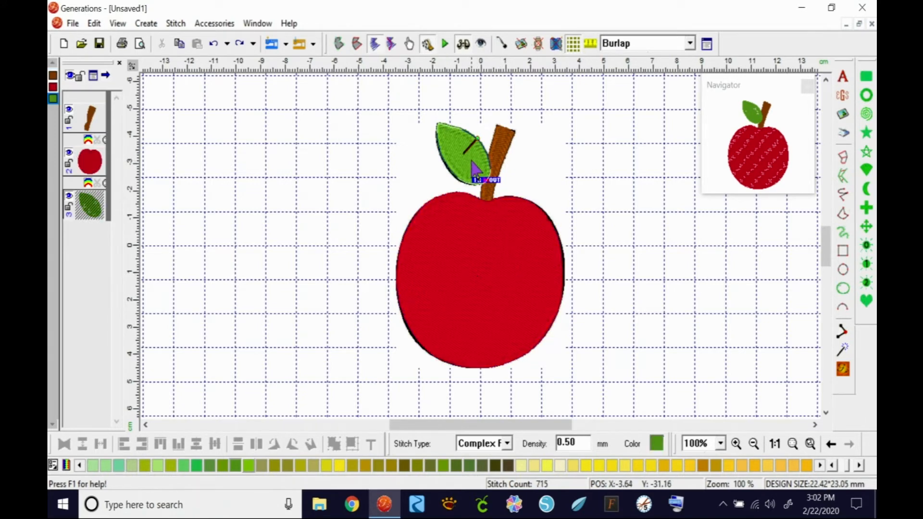
click(479, 253)
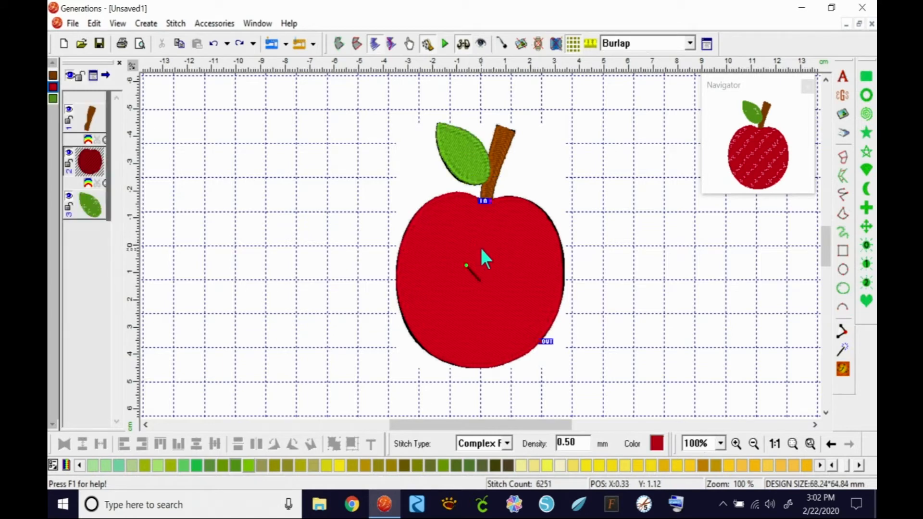
click(504, 146)
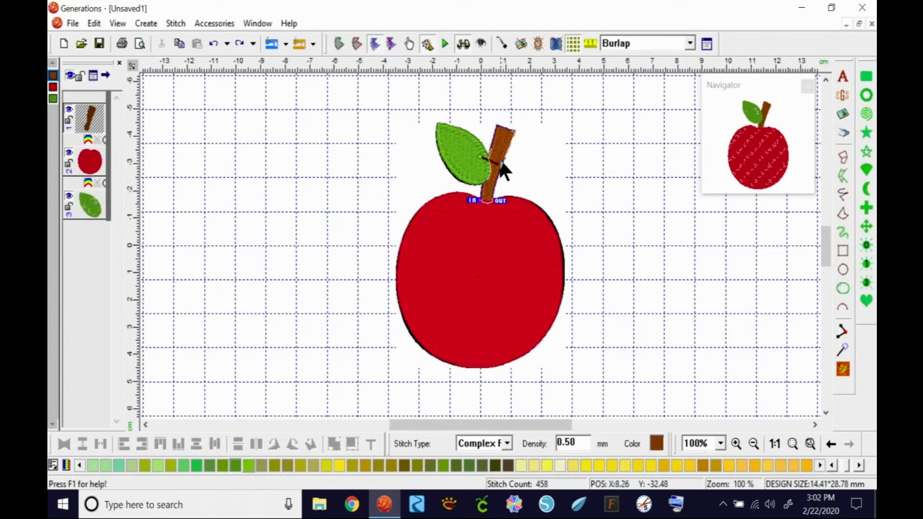
Change the apple body's stitch direction twice, ending at an angle of 311, regenerate the stitches each time, and deselect it
click(485, 254)
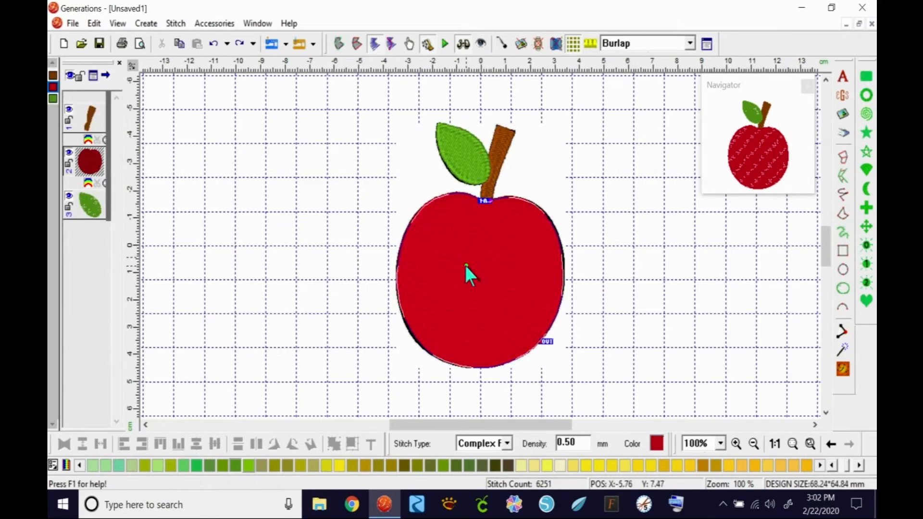
drag(465, 267, 469, 298)
click(843, 368)
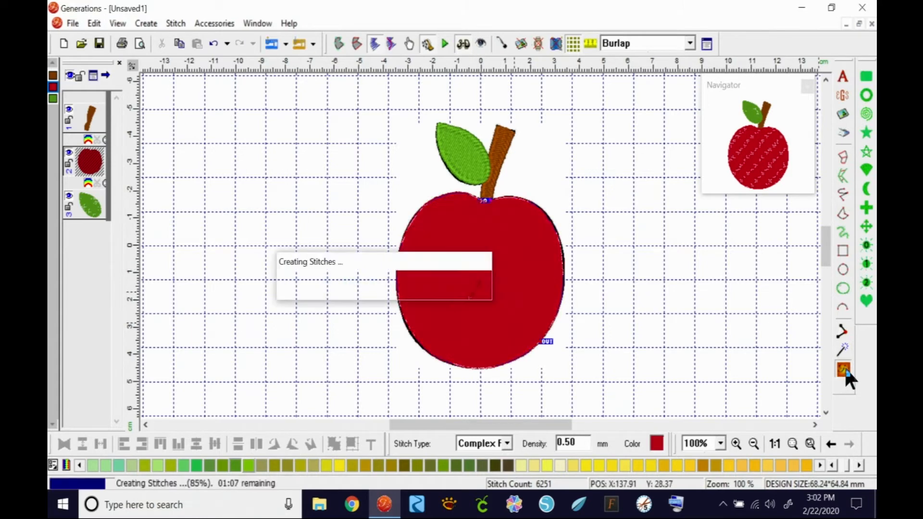
drag(469, 299, 493, 297)
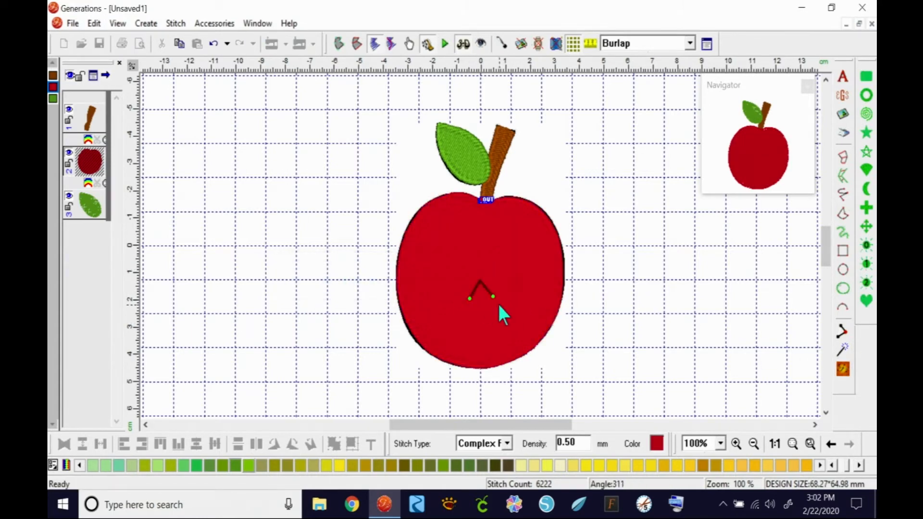
click(843, 369)
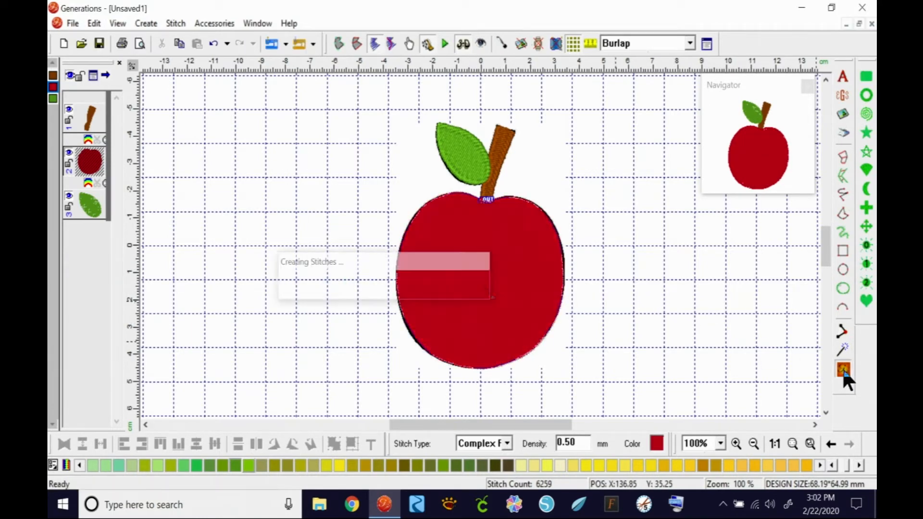
click(627, 303)
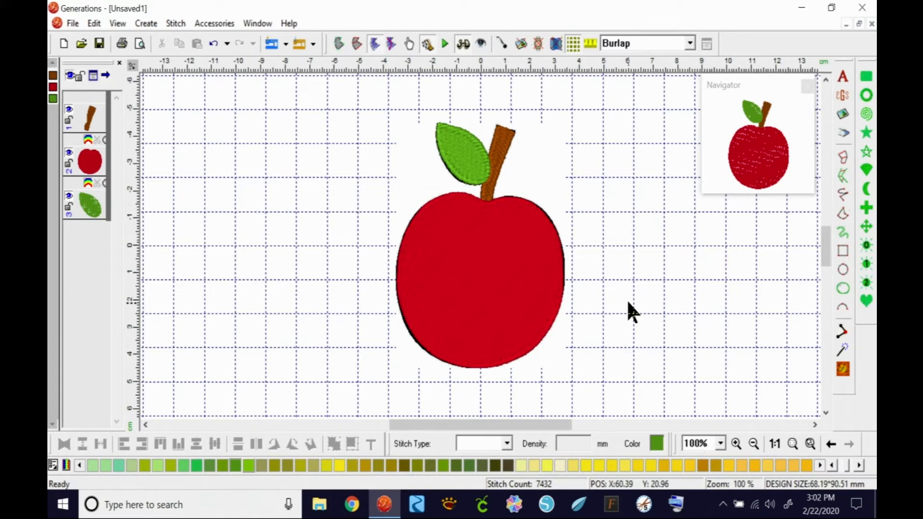
Delete all the embroidery objects and the apple background picture to empty the workspace
drag(513, 255, 596, 324)
key(Delete)
click(510, 279)
key(Delete)
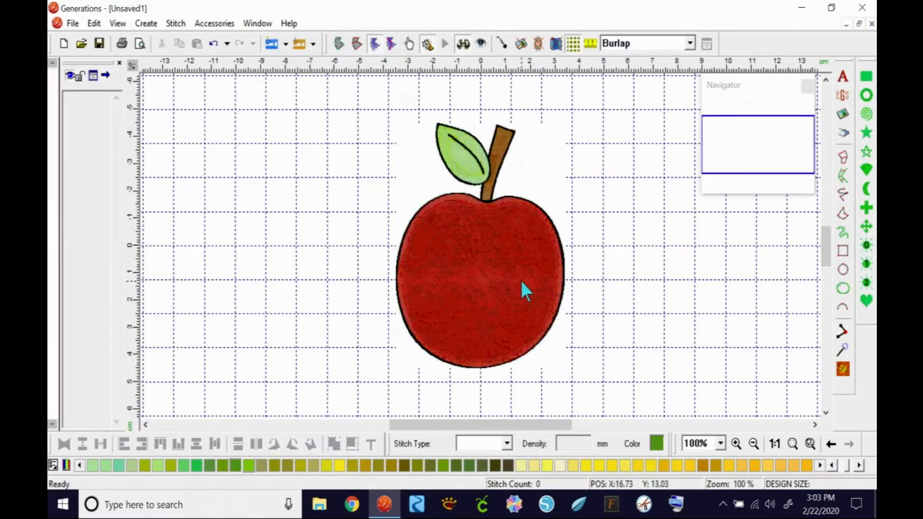
drag(444, 422, 448, 422)
click(500, 283)
key(Delete)
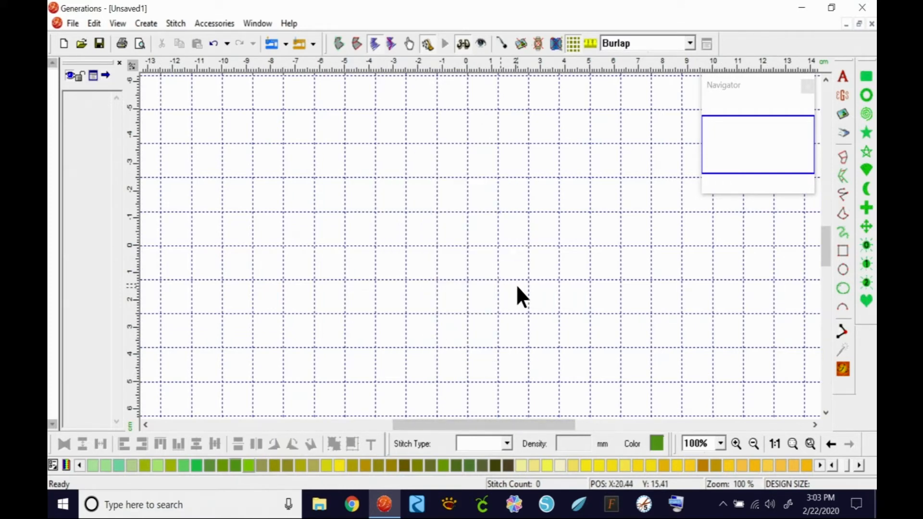
Insert apple1-DSK.jpg as an image template, resized to 90 mm high with its aspect ratio maintained
click(843, 115)
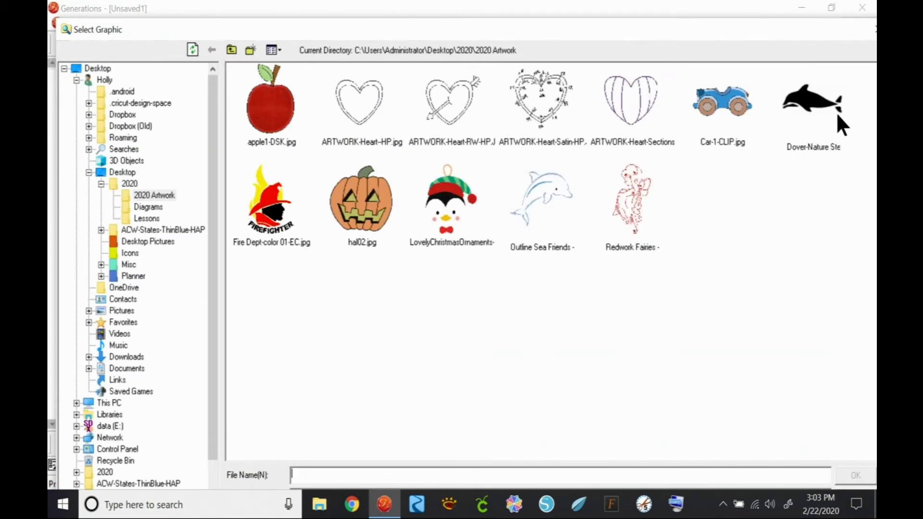
double_click(270, 108)
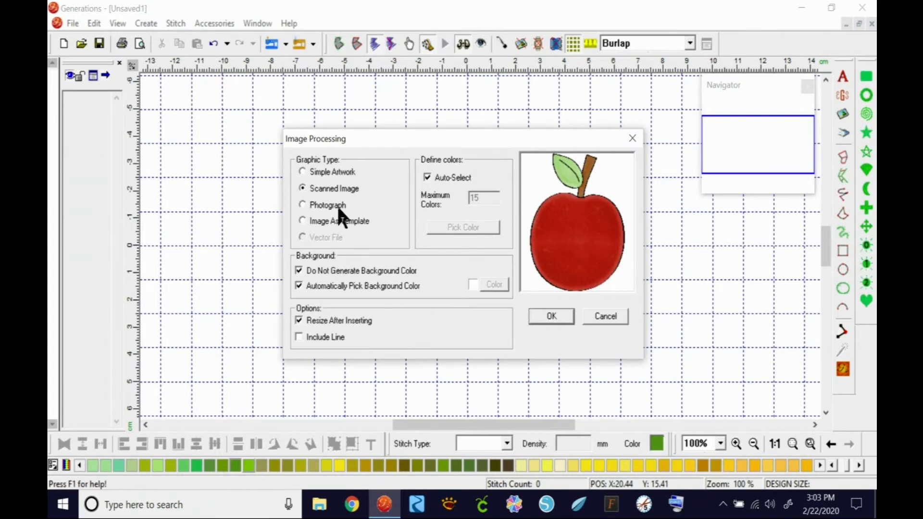
click(331, 220)
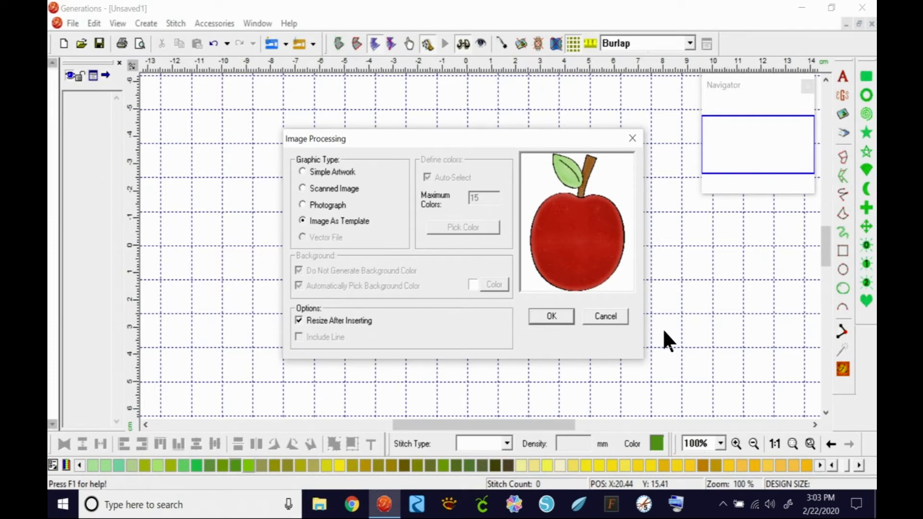
click(551, 317)
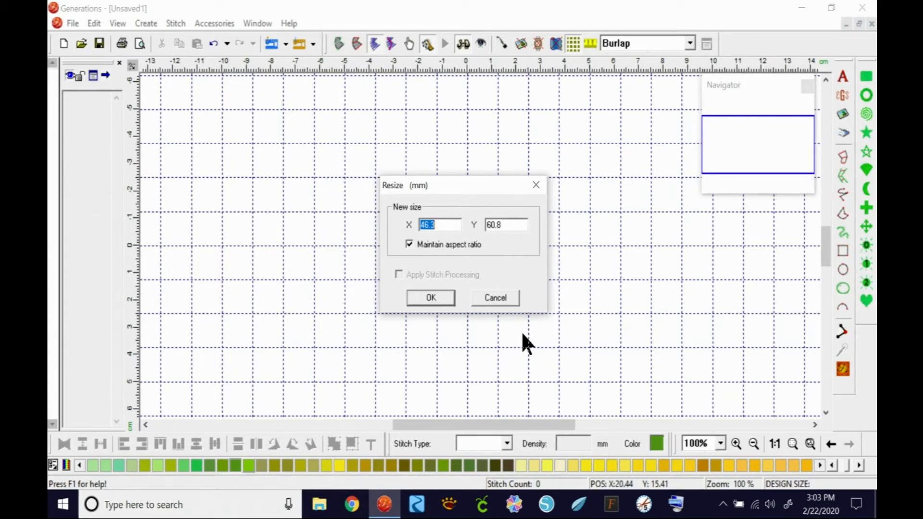
drag(510, 225, 478, 231)
text(90)
key(Tab)
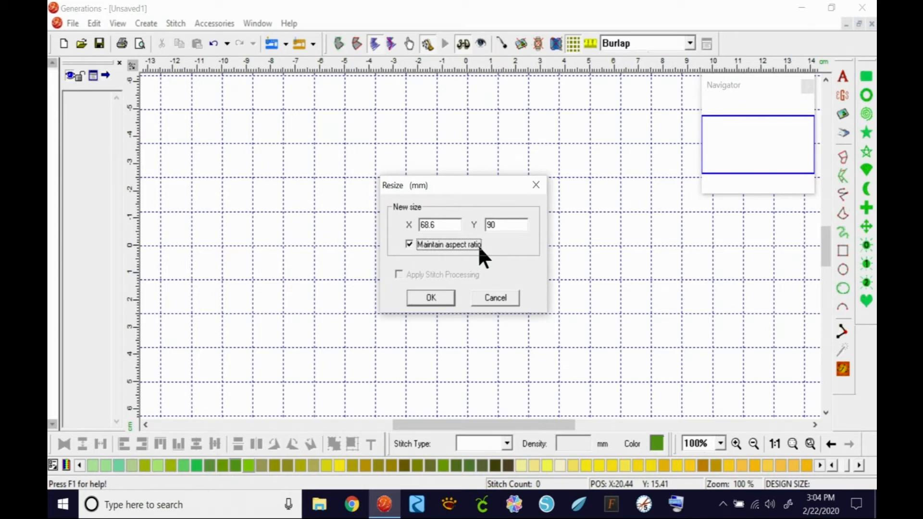
click(436, 296)
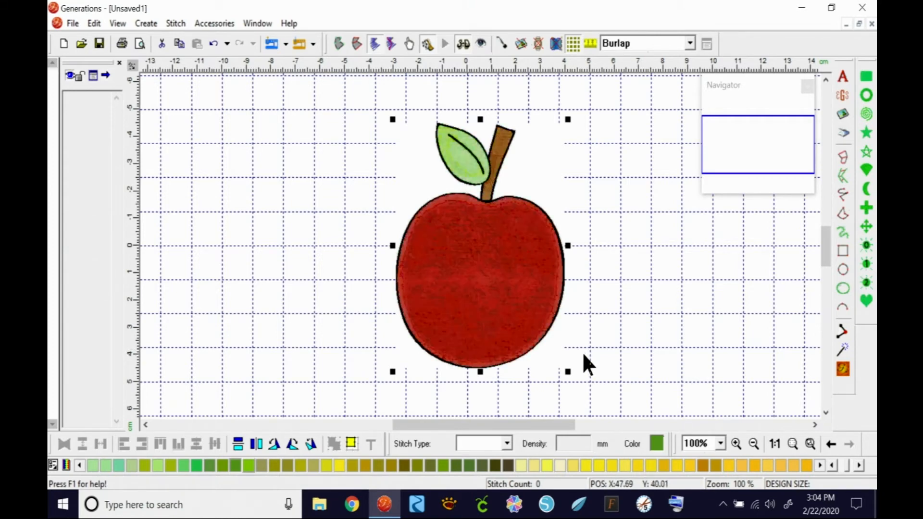
Deselect the apple template and set the thread color to dark brown 265475 for tracing the stem
drag(509, 425, 516, 423)
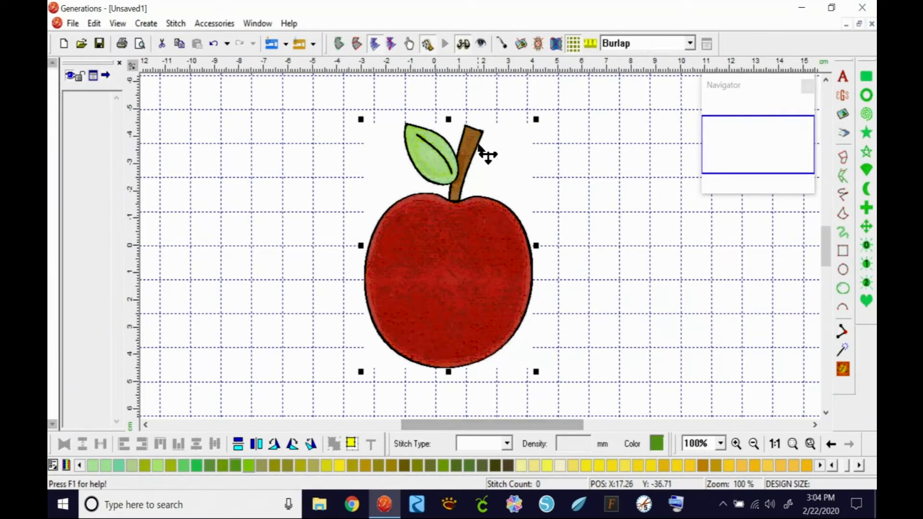
click(595, 149)
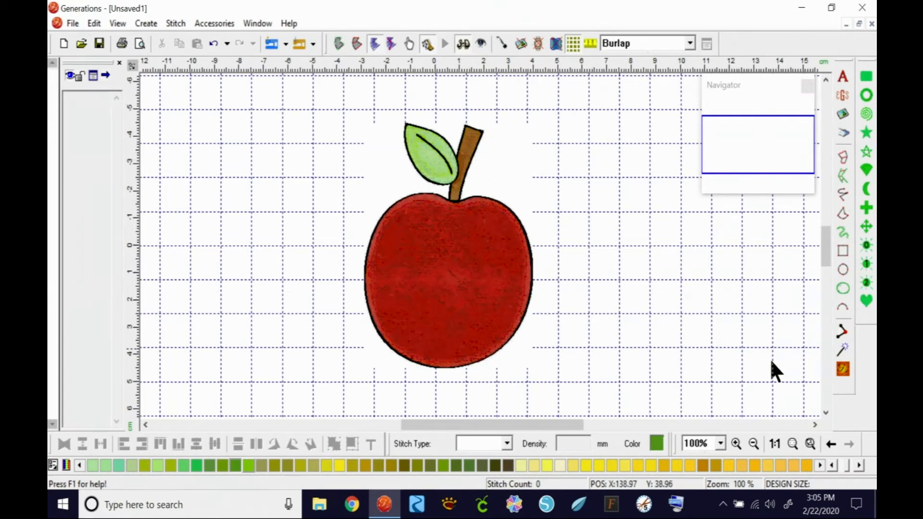
click(720, 443)
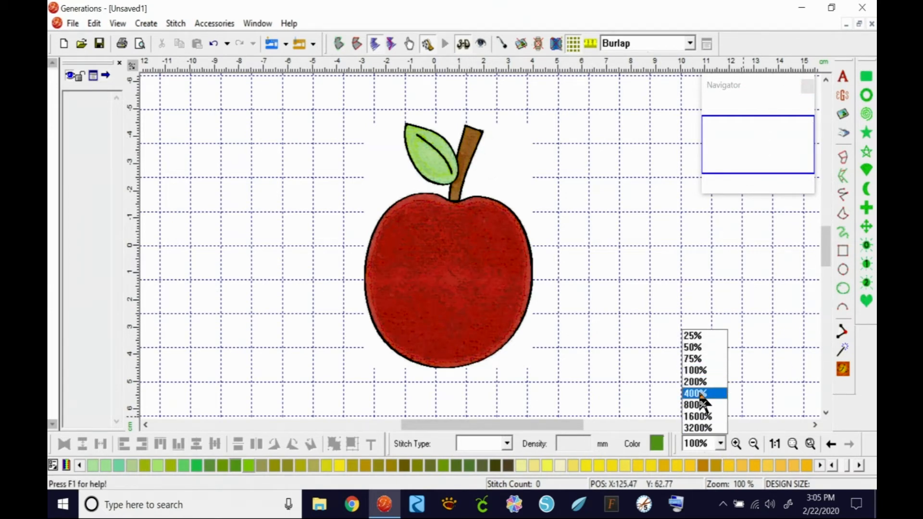
click(695, 393)
drag(827, 248, 827, 238)
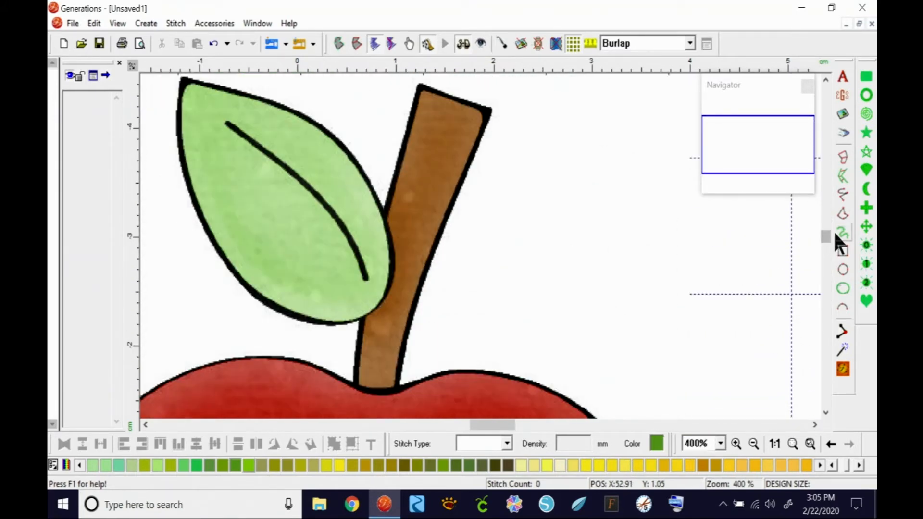
click(853, 465)
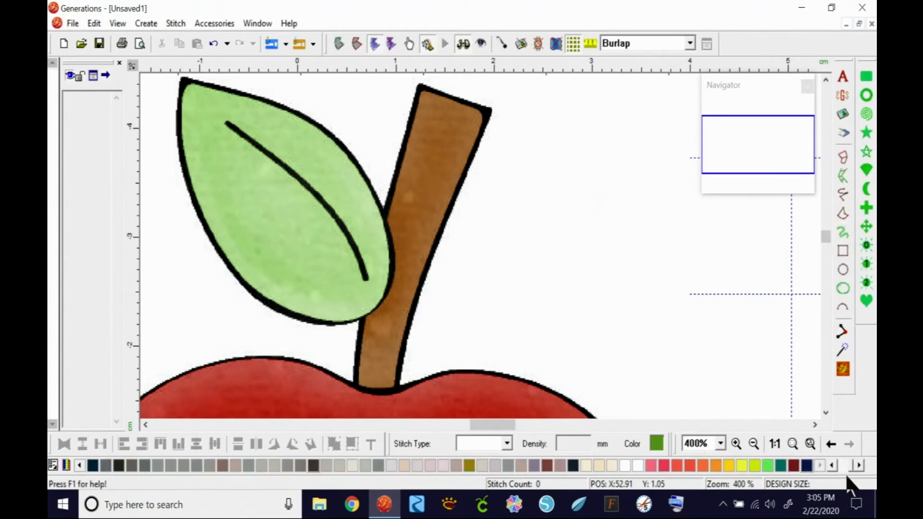
click(831, 464)
click(831, 465)
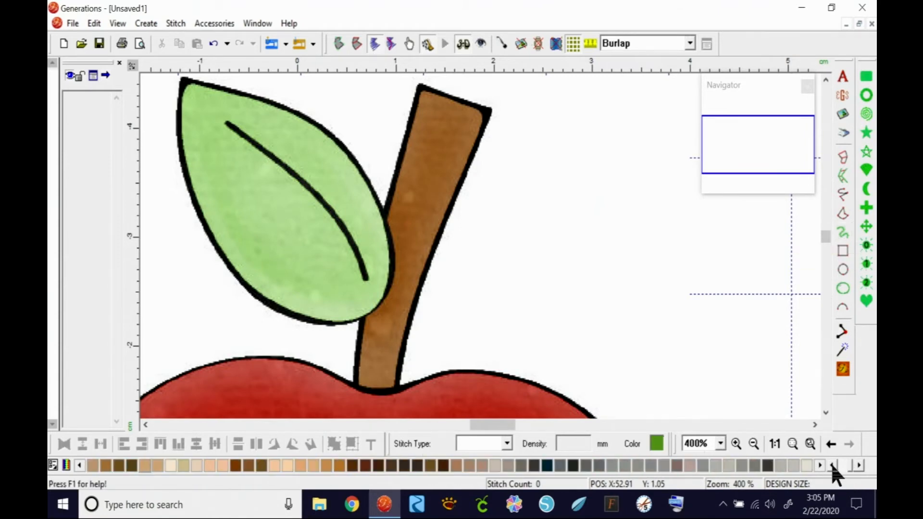
click(437, 467)
Trace the stem as a Complex Fill freehand area about 15 by 28 mm, carrying its edge beneath the leaf, and deselect it
click(843, 214)
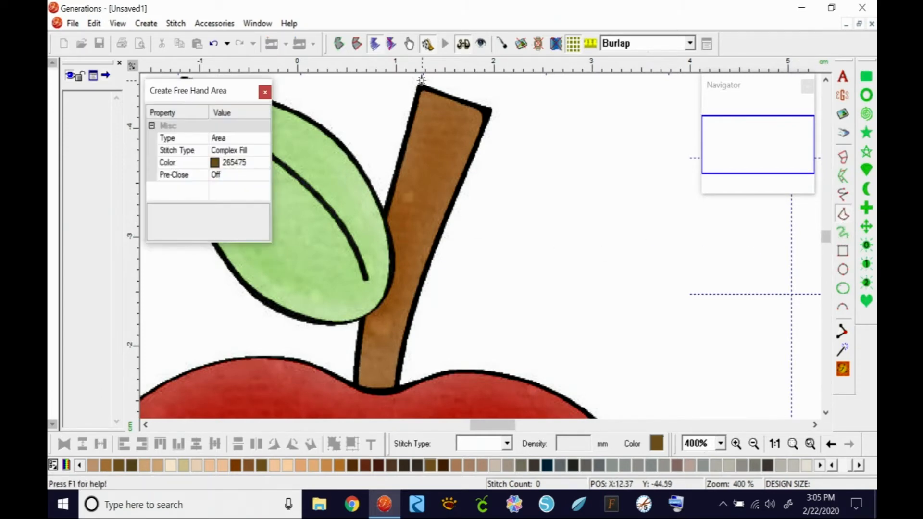
mouse_move(419, 86)
mouse_down()
mouse_move(360, 319)
mouse_move(352, 382)
mouse_move(371, 393)
mouse_move(398, 393)
mouse_move(405, 330)
mouse_move(488, 110)
mouse_move(419, 85)
mouse_up()
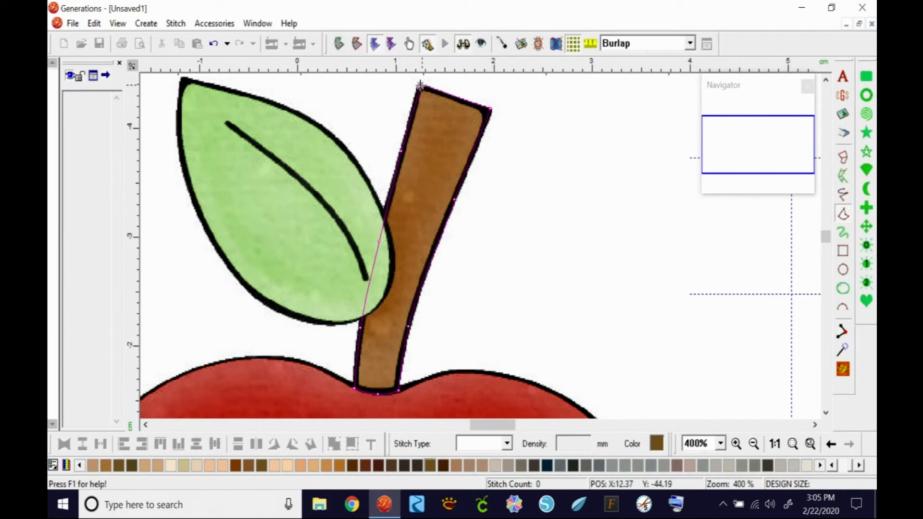
click(420, 84)
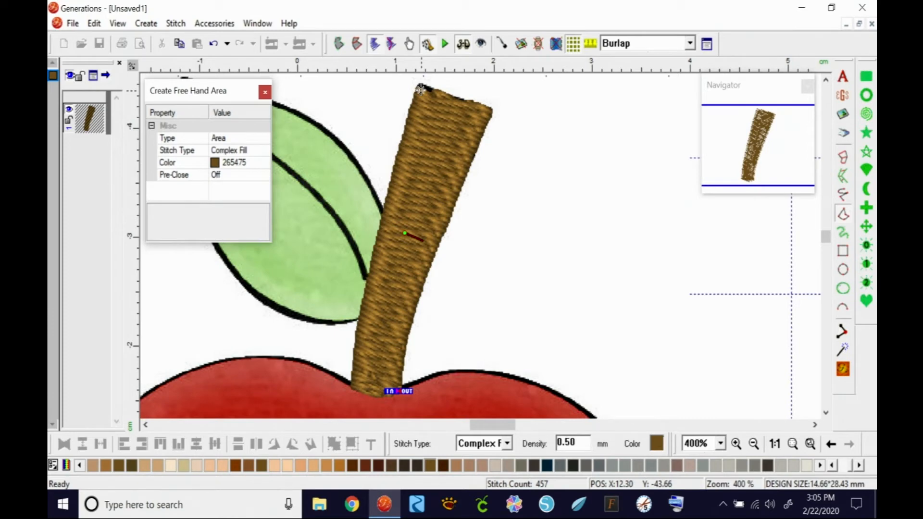
right_click(662, 263)
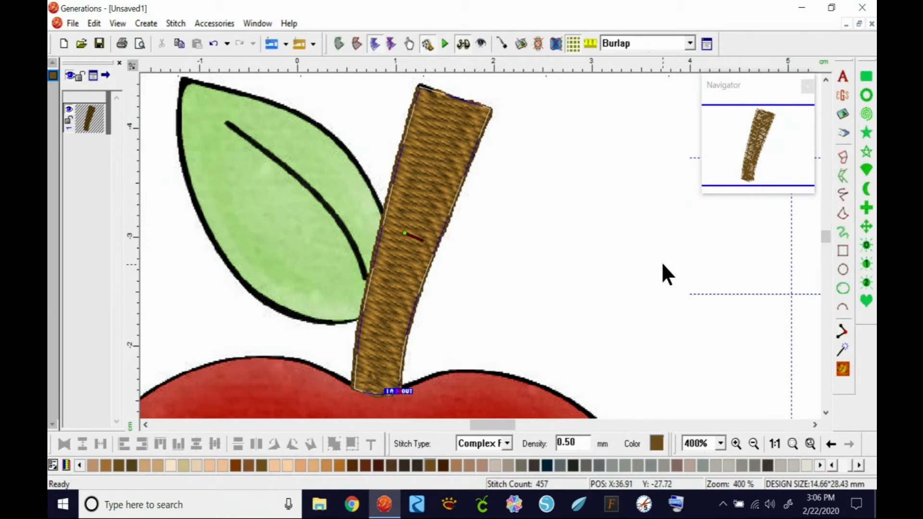
click(681, 268)
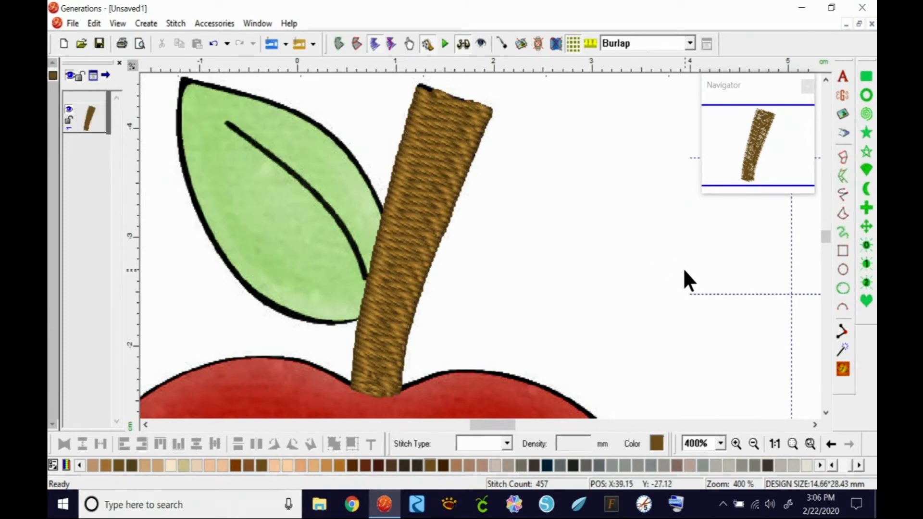
Change the current thread color to the basic bright red for the apple body
drag(825, 236, 825, 243)
drag(757, 152, 750, 190)
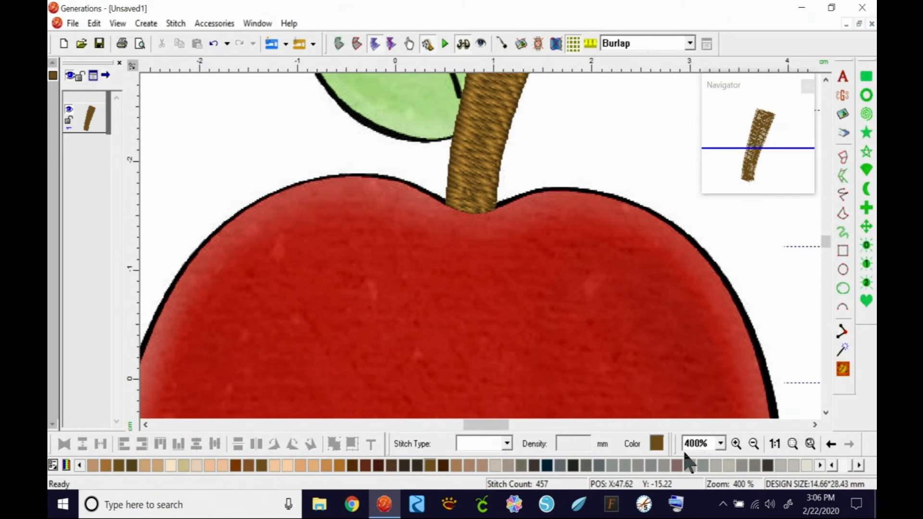
click(658, 446)
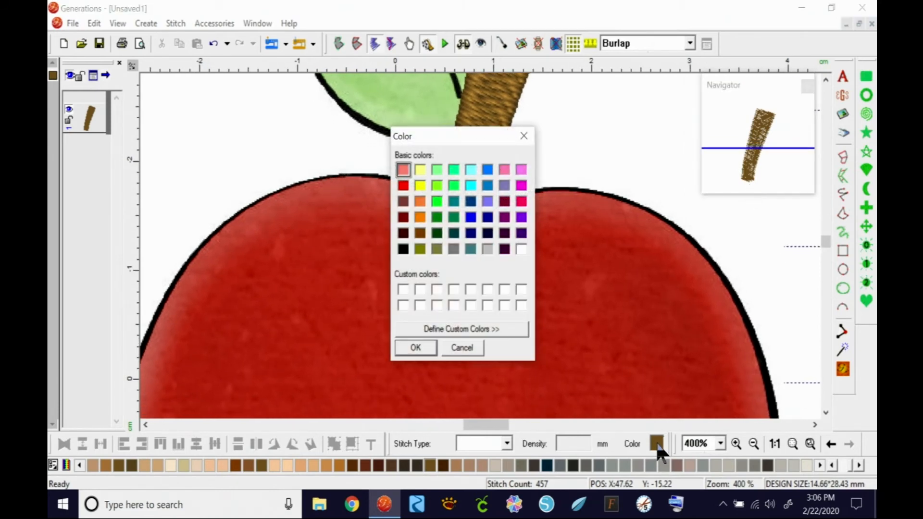
click(404, 186)
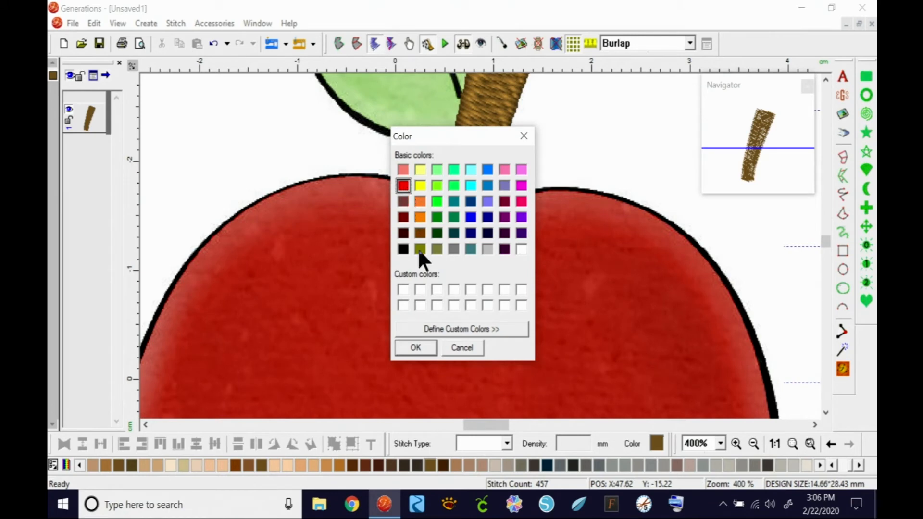
click(422, 350)
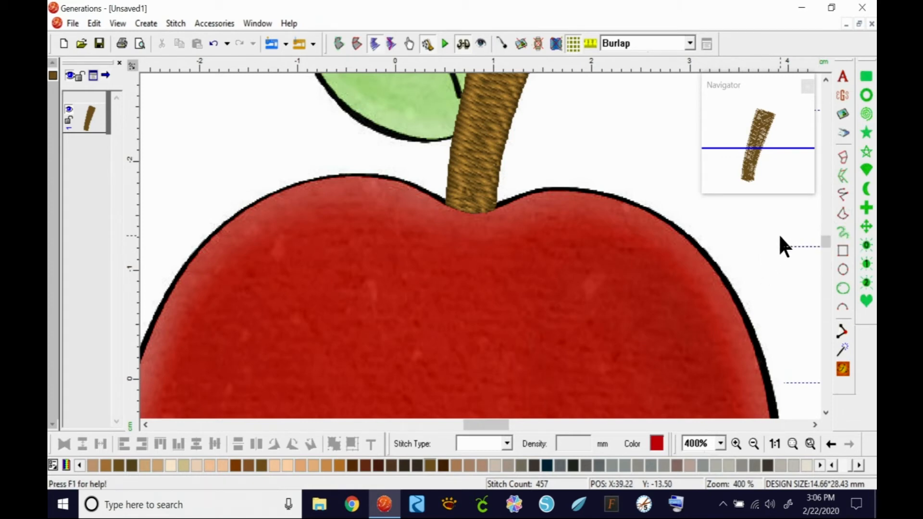
Trace the whole apple body as a Complex Fill freehand area about 68 by 65 mm, slightly overlapping the stem's base, and deselect it
click(842, 214)
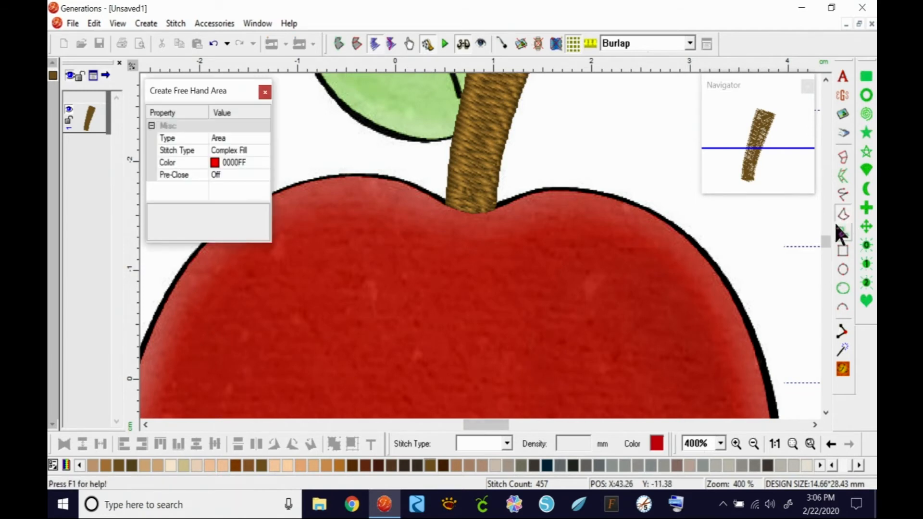
click(498, 202)
mouse_move(498, 202)
mouse_down()
mouse_move(481, 208)
mouse_move(399, 190)
mouse_move(305, 211)
mouse_up()
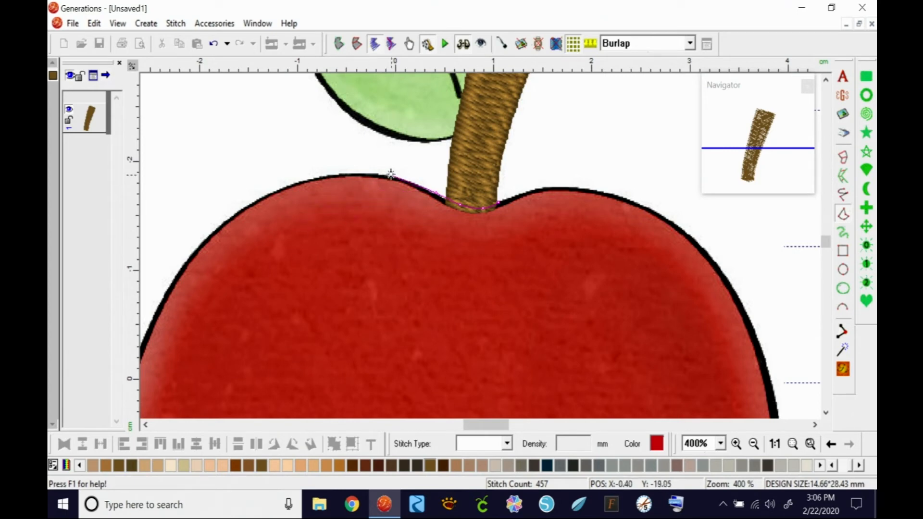
mouse_move(389, 176)
mouse_down()
mouse_move(304, 179)
mouse_move(254, 198)
mouse_move(208, 234)
mouse_up()
click(209, 233)
click(150, 329)
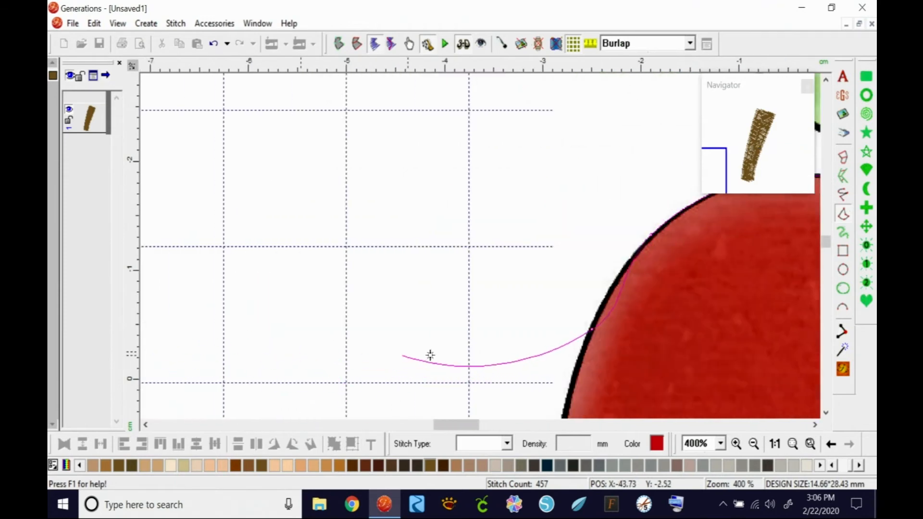
click(571, 381)
click(556, 275)
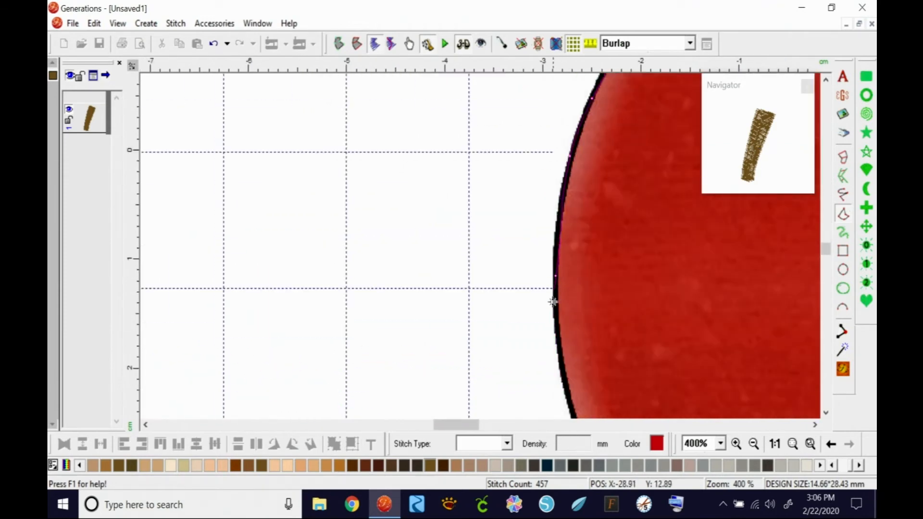
click(566, 393)
click(642, 224)
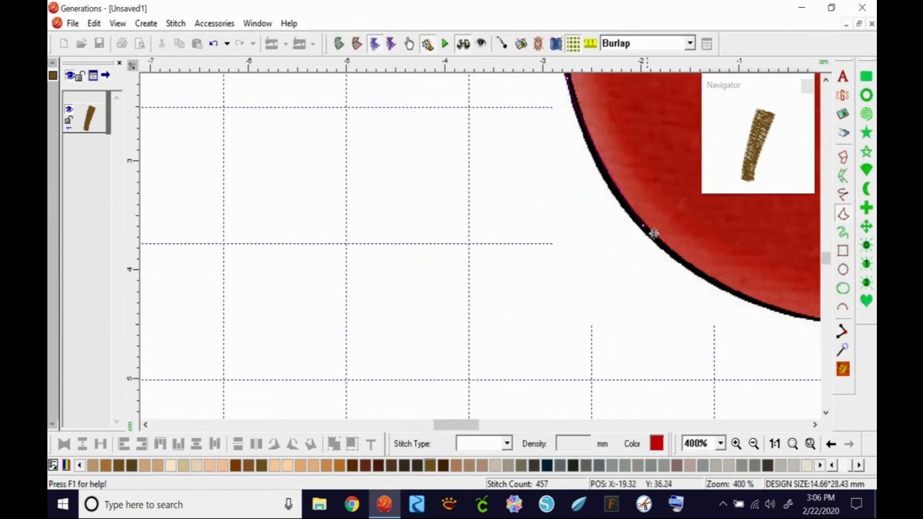
click(757, 300)
click(626, 320)
click(751, 313)
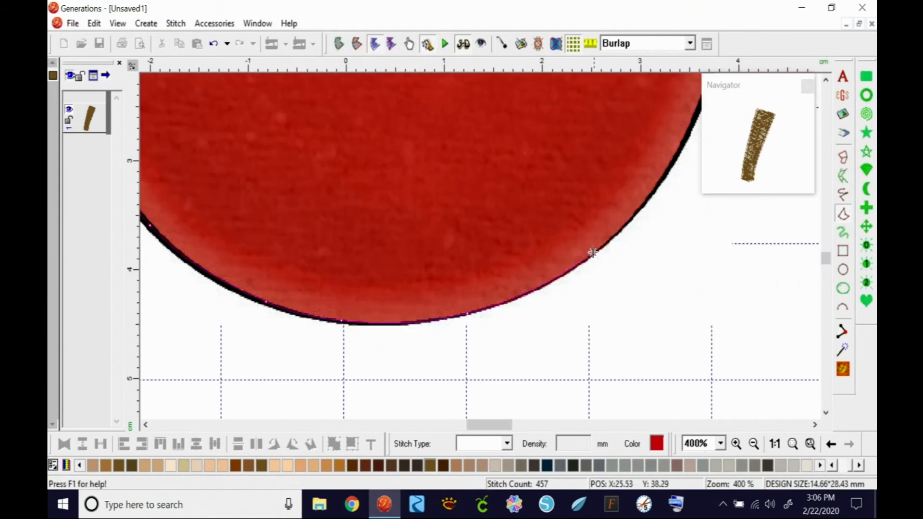
click(590, 254)
click(670, 161)
click(727, 382)
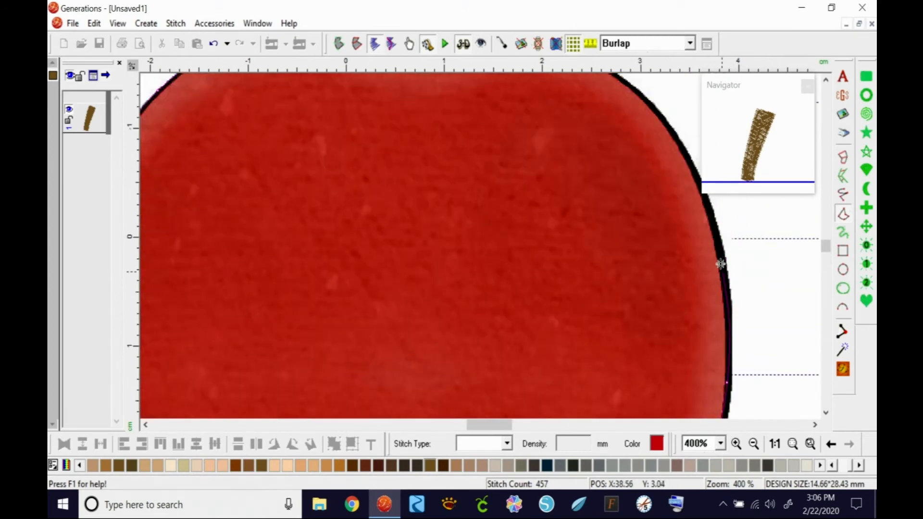
click(655, 107)
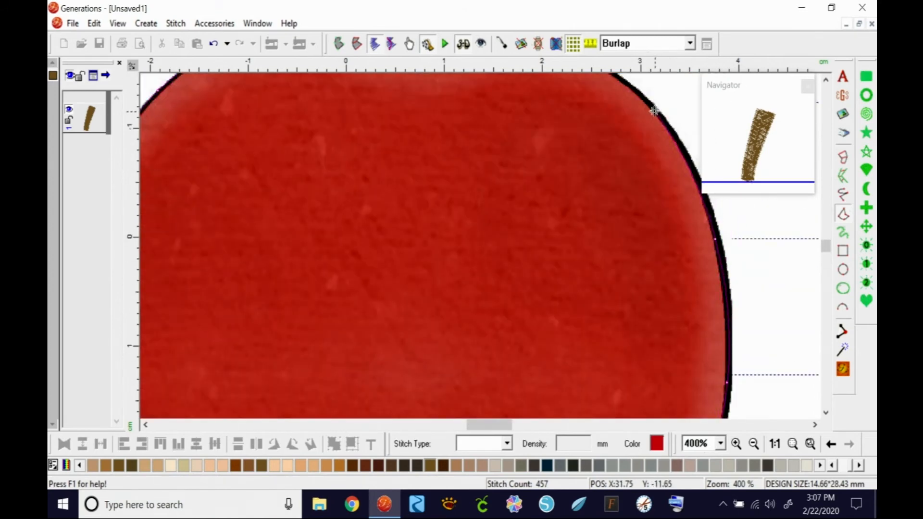
click(583, 259)
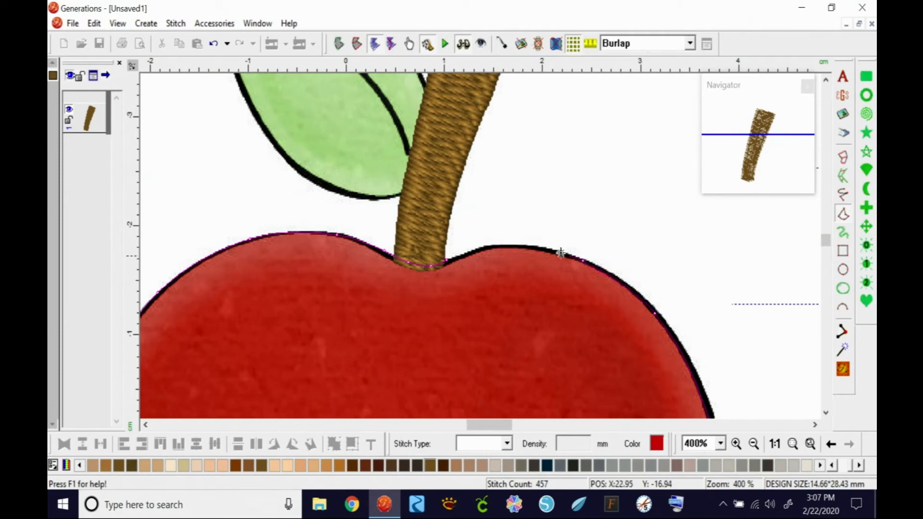
click(488, 247)
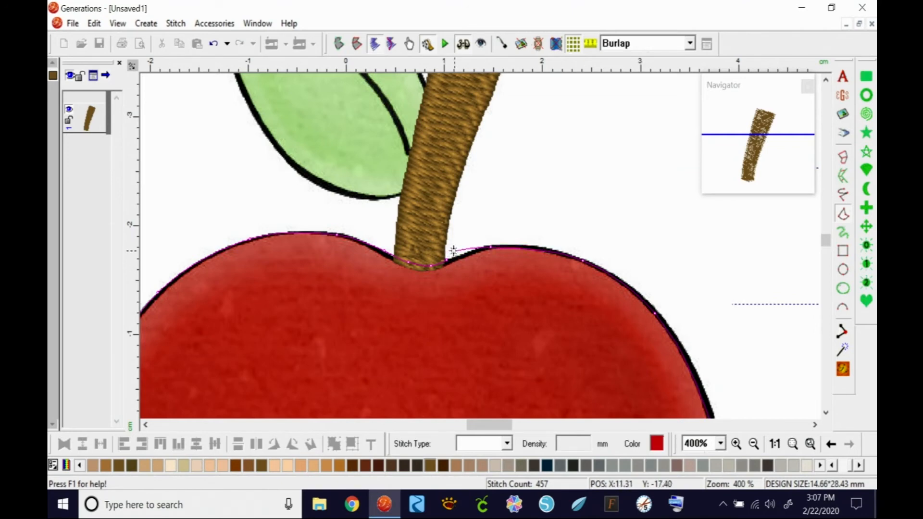
click(446, 259)
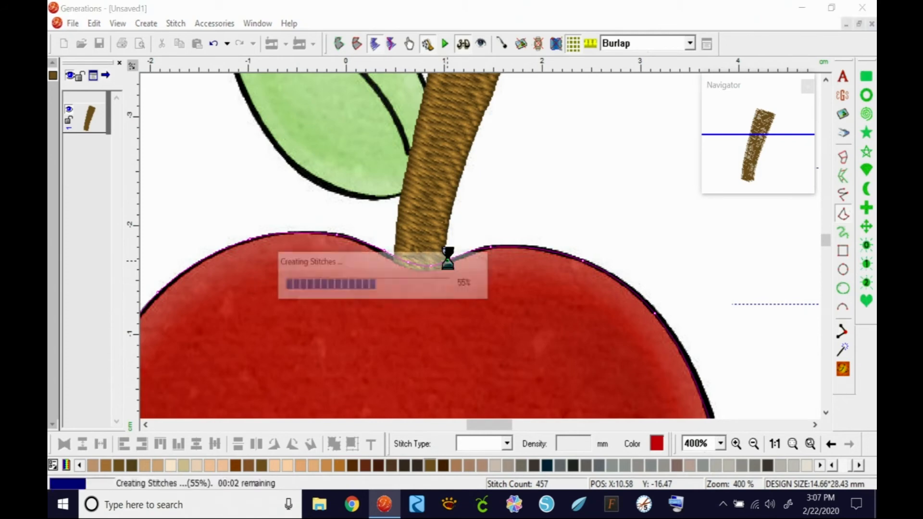
drag(824, 238, 825, 235)
drag(503, 426, 495, 427)
drag(824, 234, 824, 234)
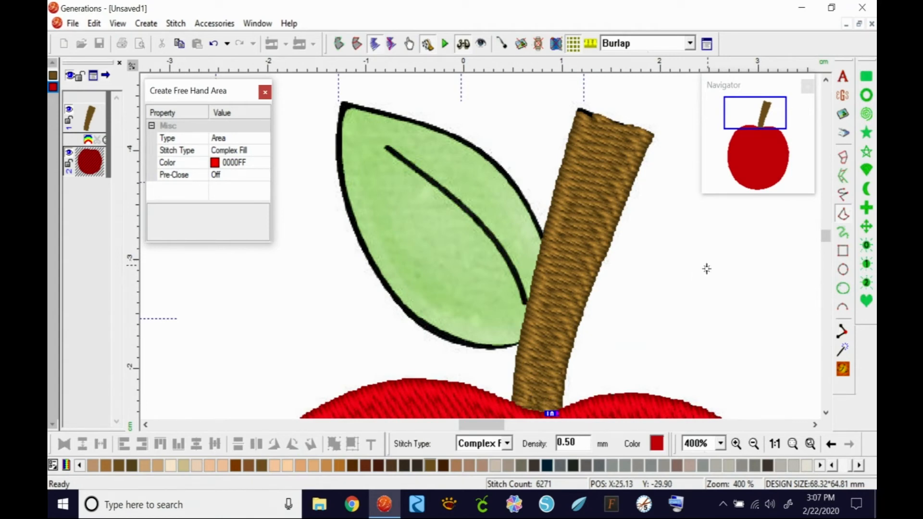
key(Escape)
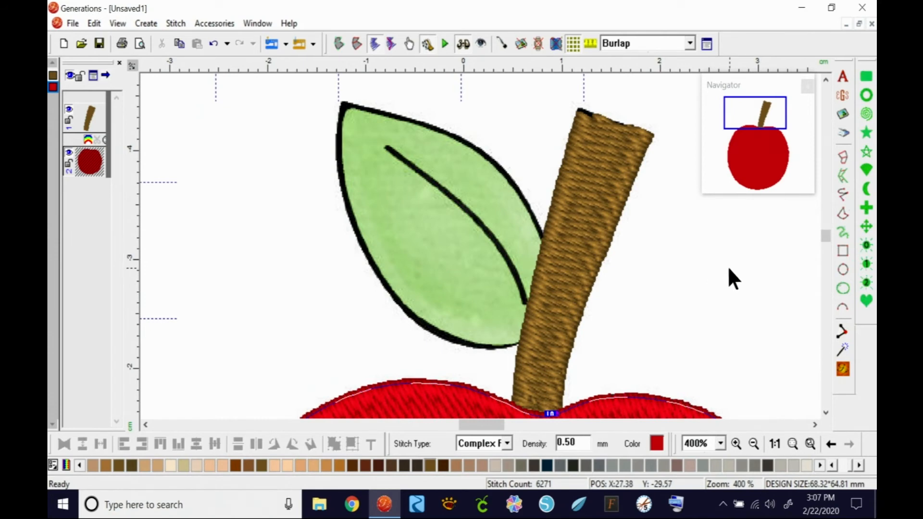
click(743, 227)
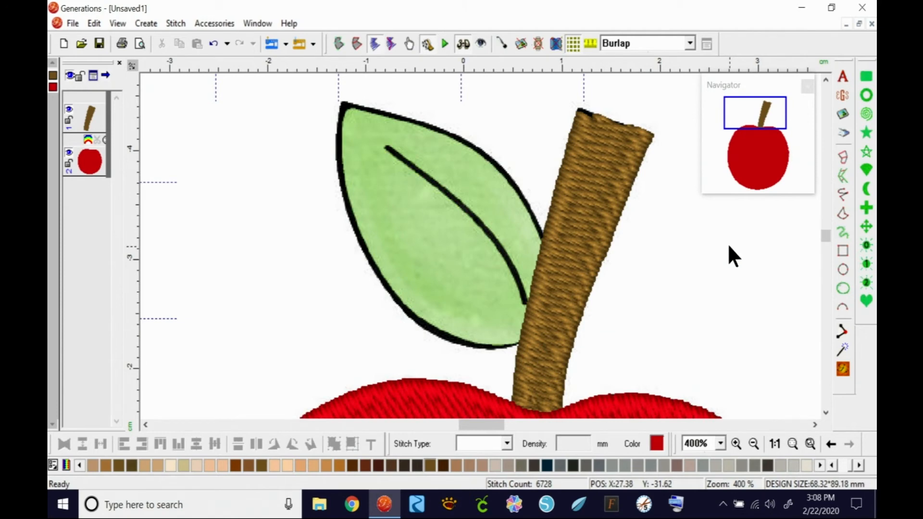
Change the current thread color to the basic dark green for the leaf
click(656, 443)
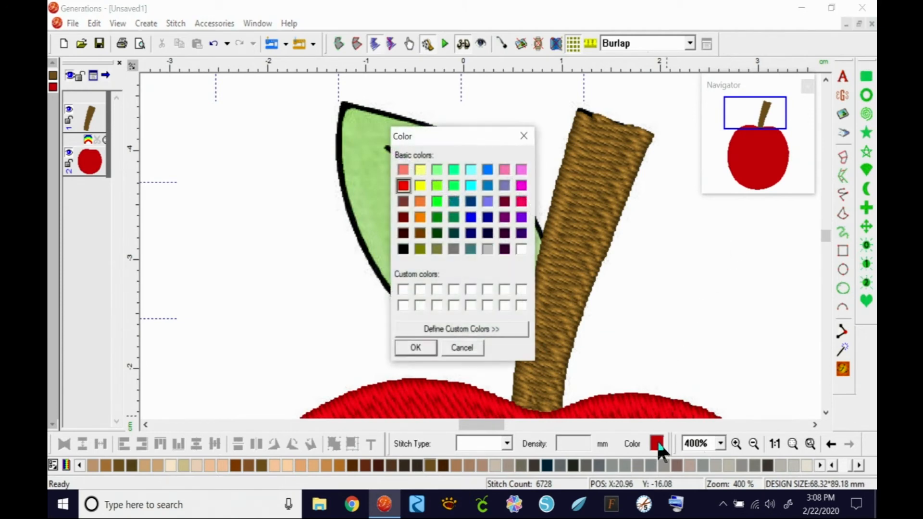
click(436, 217)
click(415, 347)
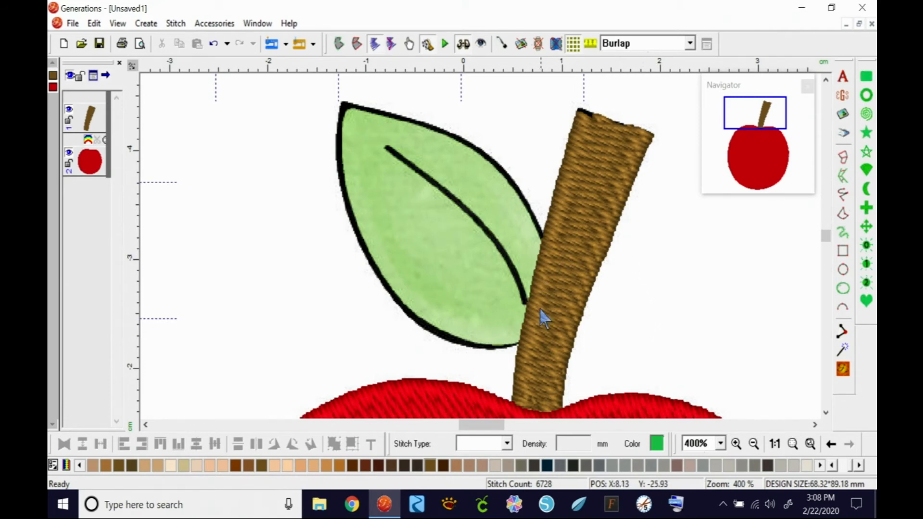
Turn off the realistic stitch display and trace the full leaf as a Complex Fill freehand area about 23 by 23 mm, overlapping the stem
click(462, 43)
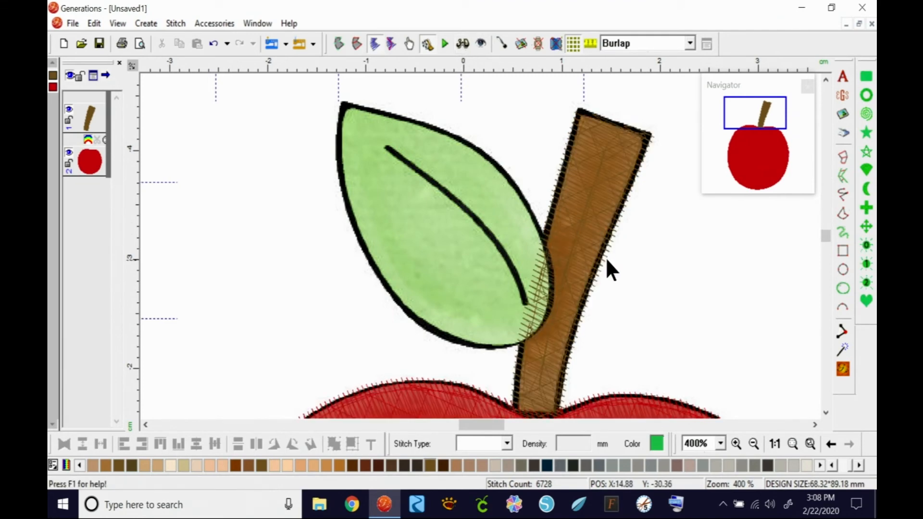
click(843, 211)
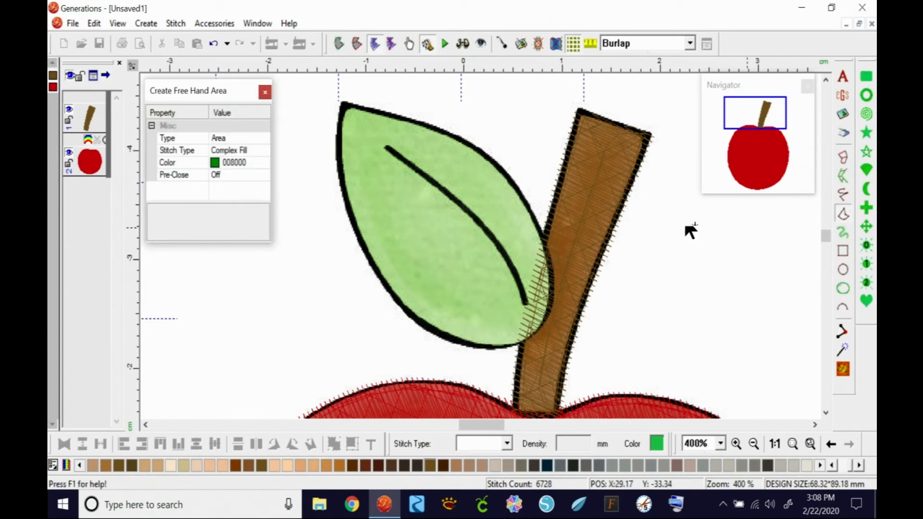
mouse_move(548, 314)
mouse_down()
mouse_move(543, 220)
mouse_move(485, 146)
mouse_move(440, 117)
mouse_move(429, 125)
mouse_move(341, 101)
mouse_move(335, 158)
mouse_move(351, 217)
mouse_move(402, 309)
mouse_move(466, 344)
mouse_move(553, 349)
mouse_move(542, 321)
mouse_move(533, 332)
mouse_move(548, 308)
mouse_up()
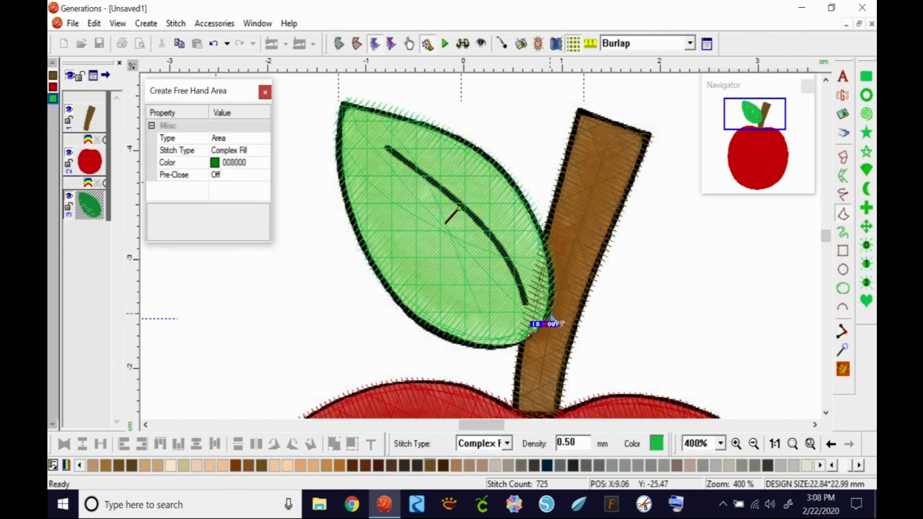
Turn the realistic stitch display back on, end the freehand area drawing and deselect the leaf
click(774, 443)
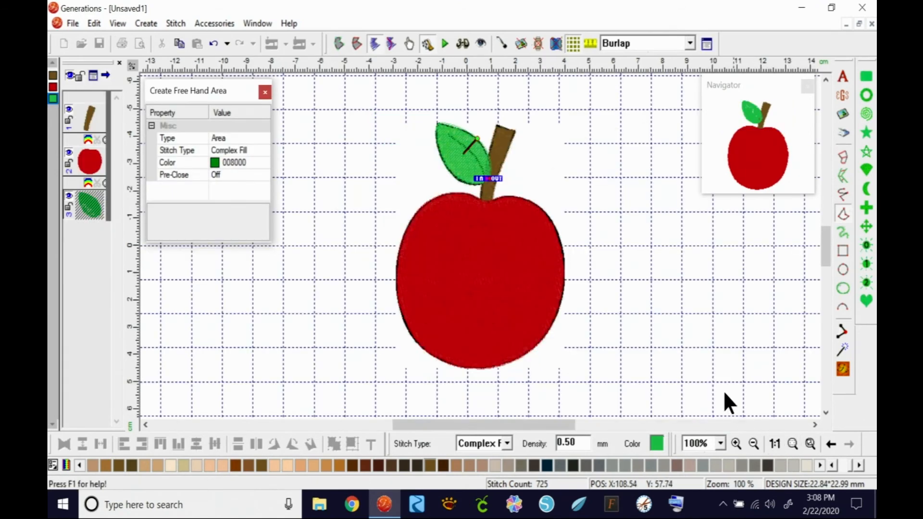
click(463, 44)
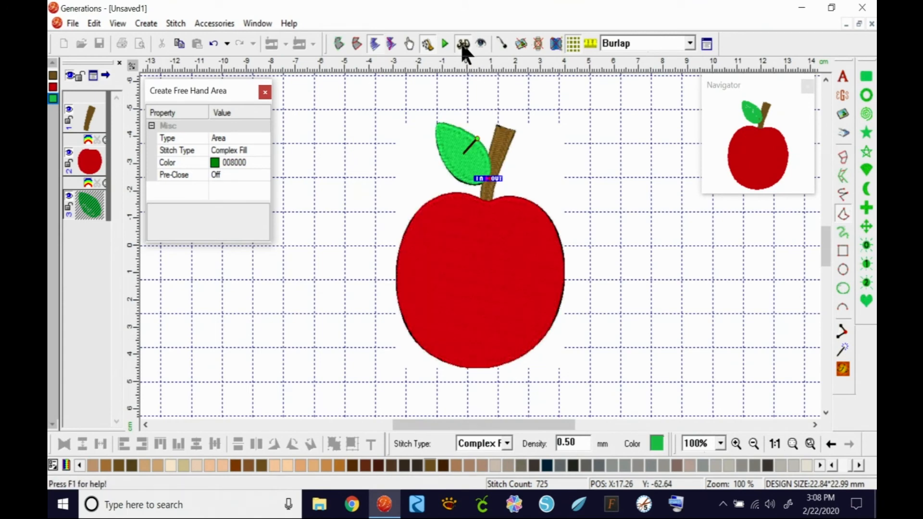
key(Escape)
click(654, 270)
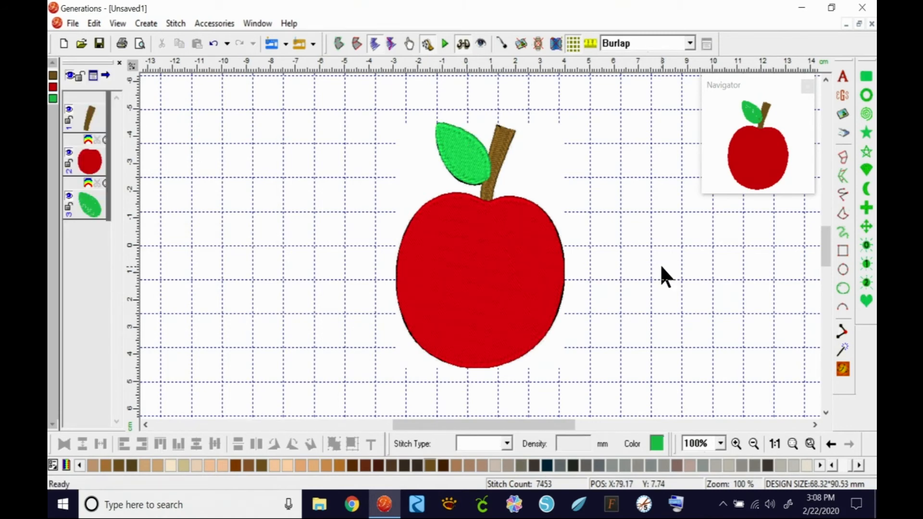